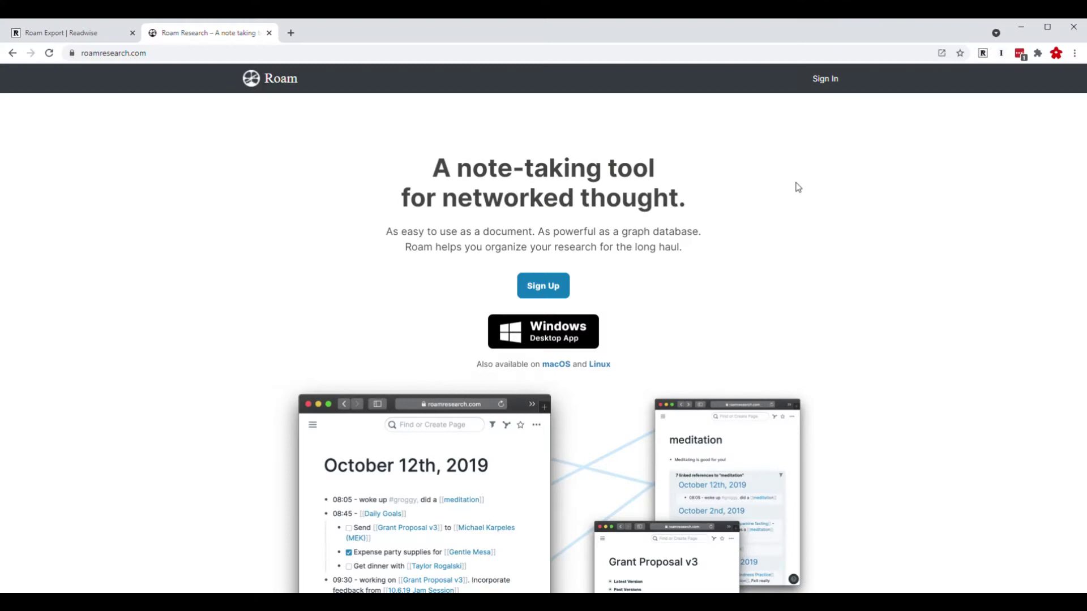
Scroll down the roamresearch.com landing page.
scroll(798, 186, "down", 3)
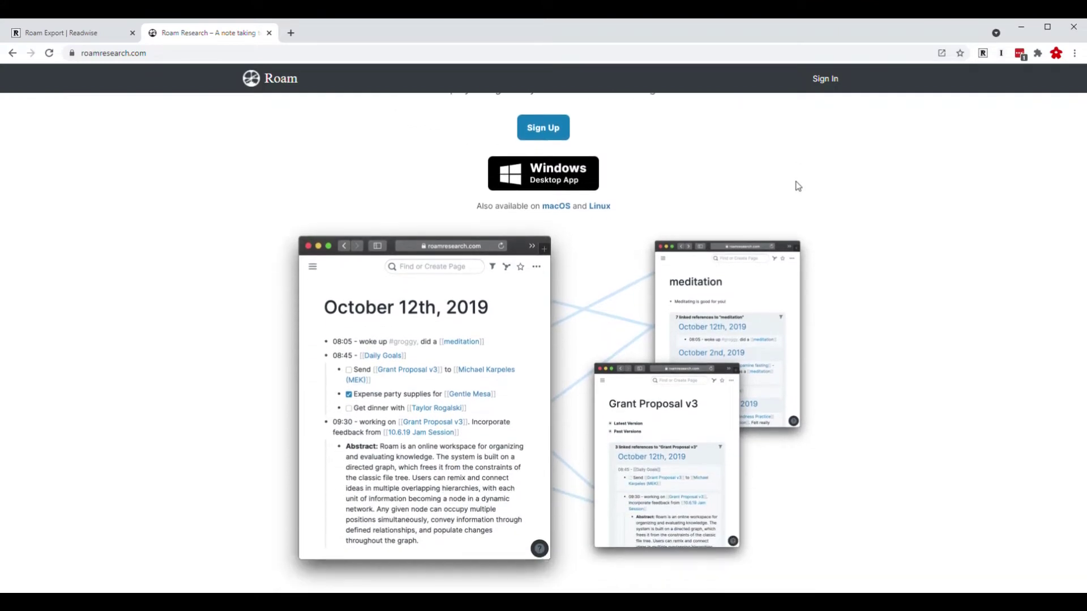
scroll(798, 186, "down", 1)
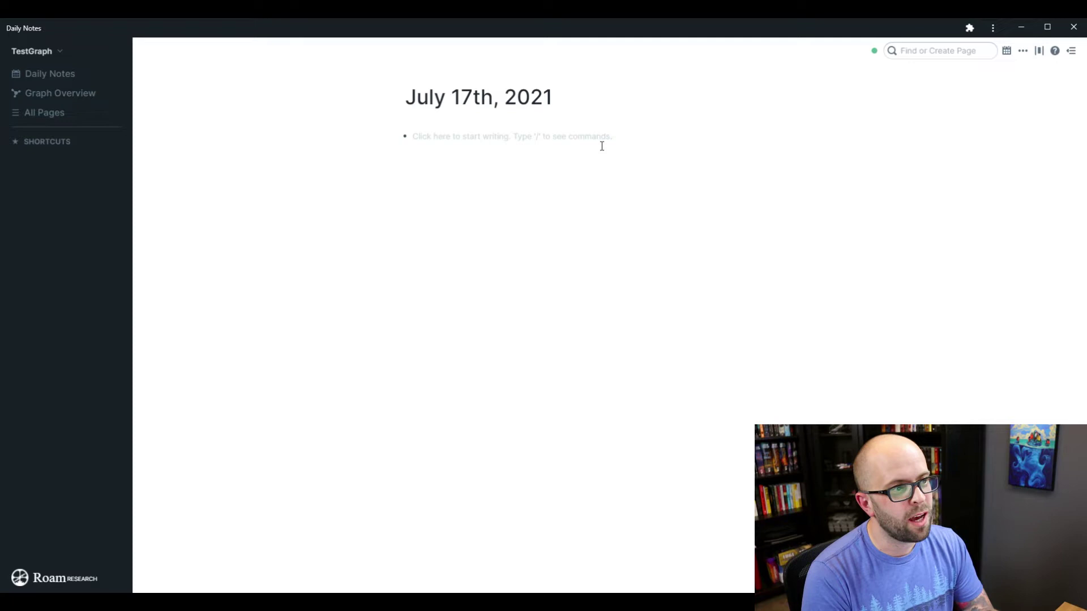
Write a first bullet, an indented follow-up, and a top-level bullet 'A whole new idea can go here'.
left_click(602, 146)
type("This")
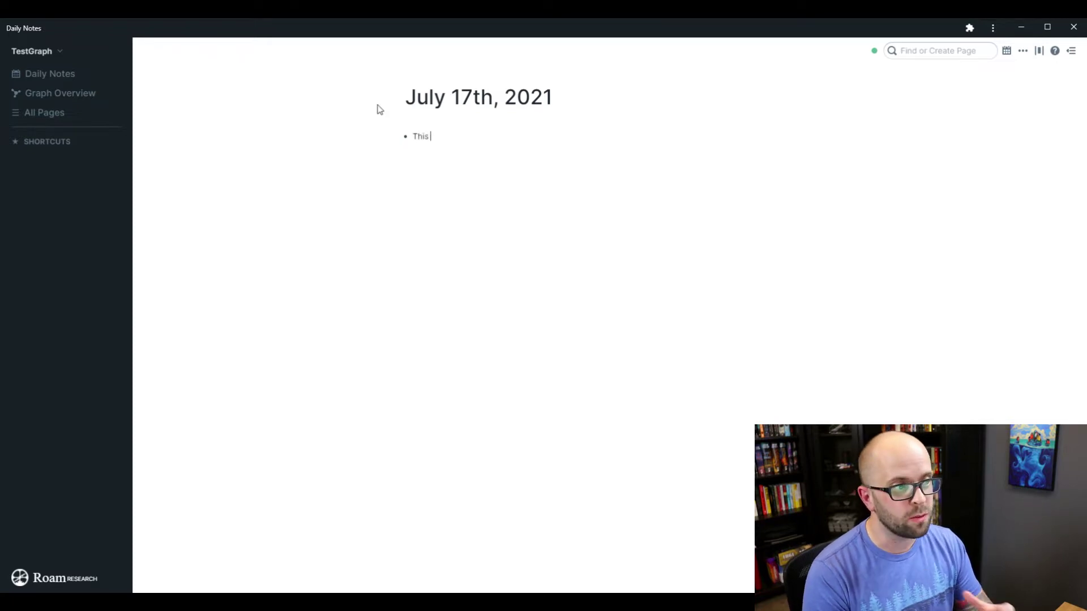
type(" is where you wi")
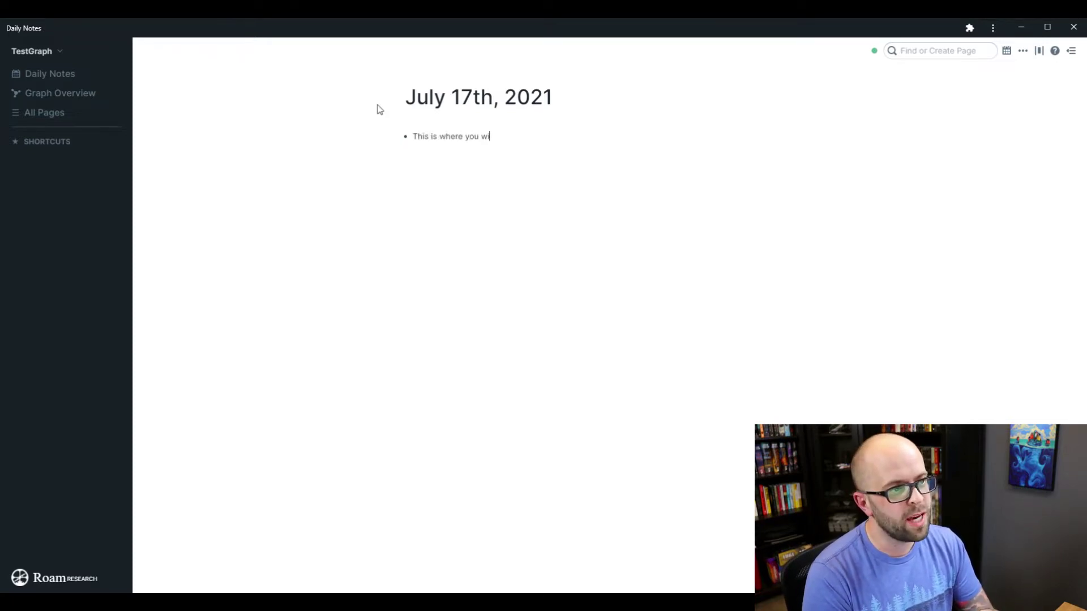
type("ll write some")
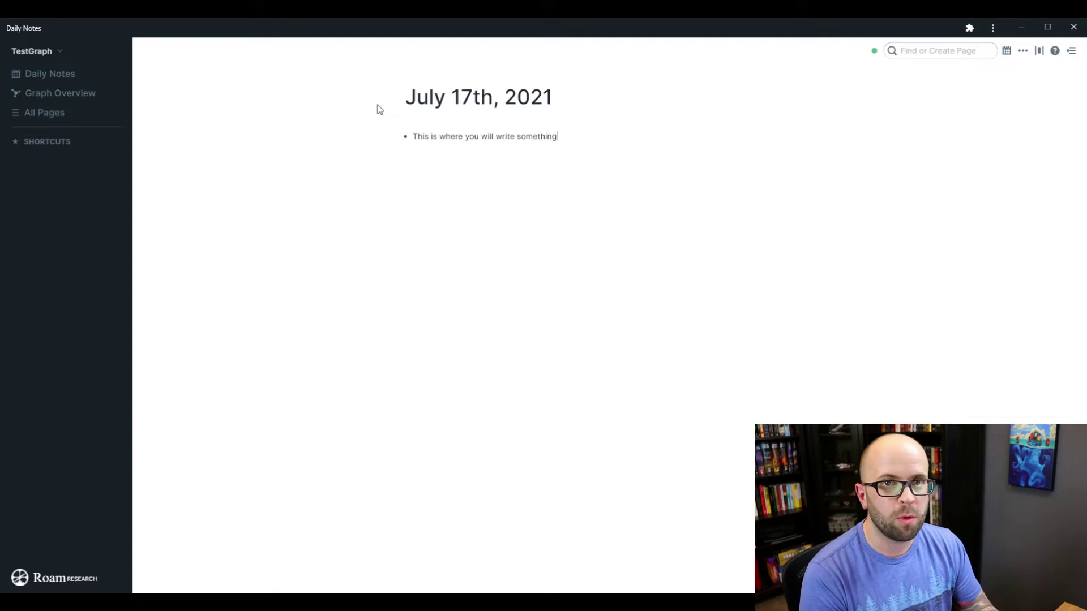
type("This is whe")
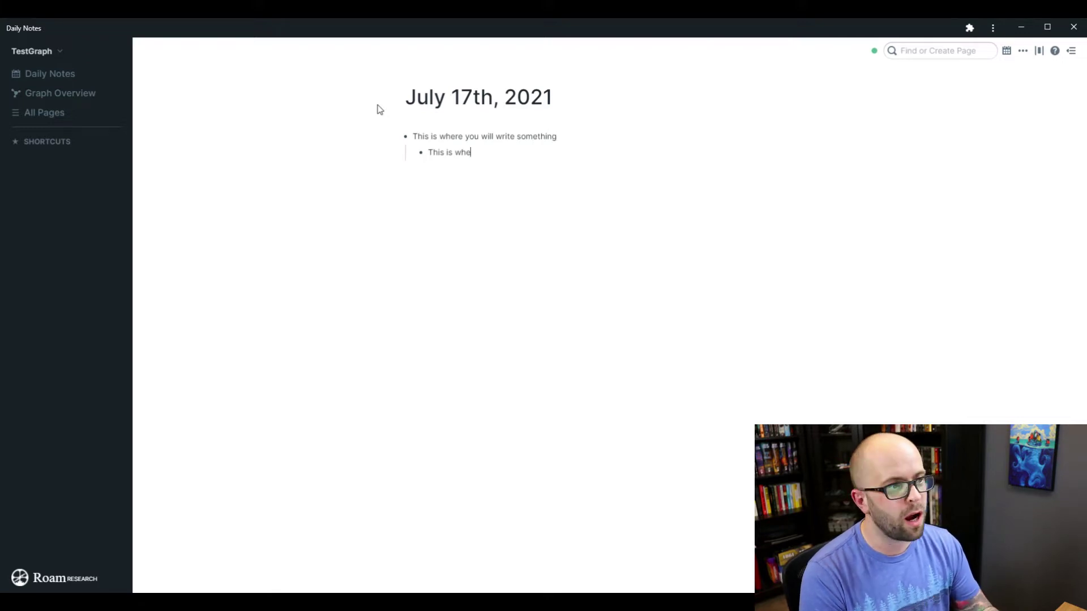
type("re you can writ")
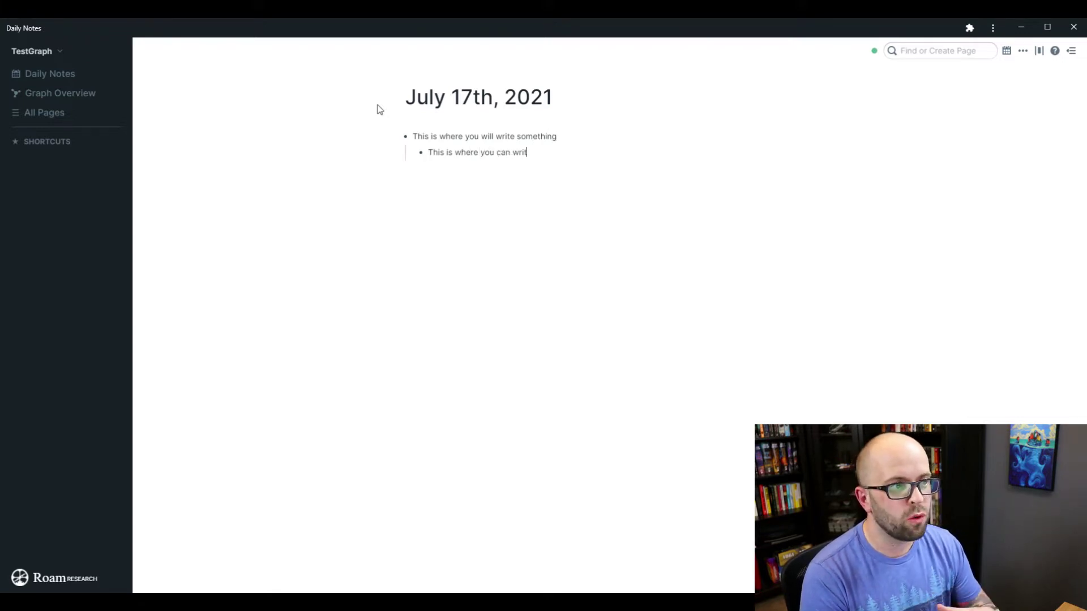
type("e something else t")
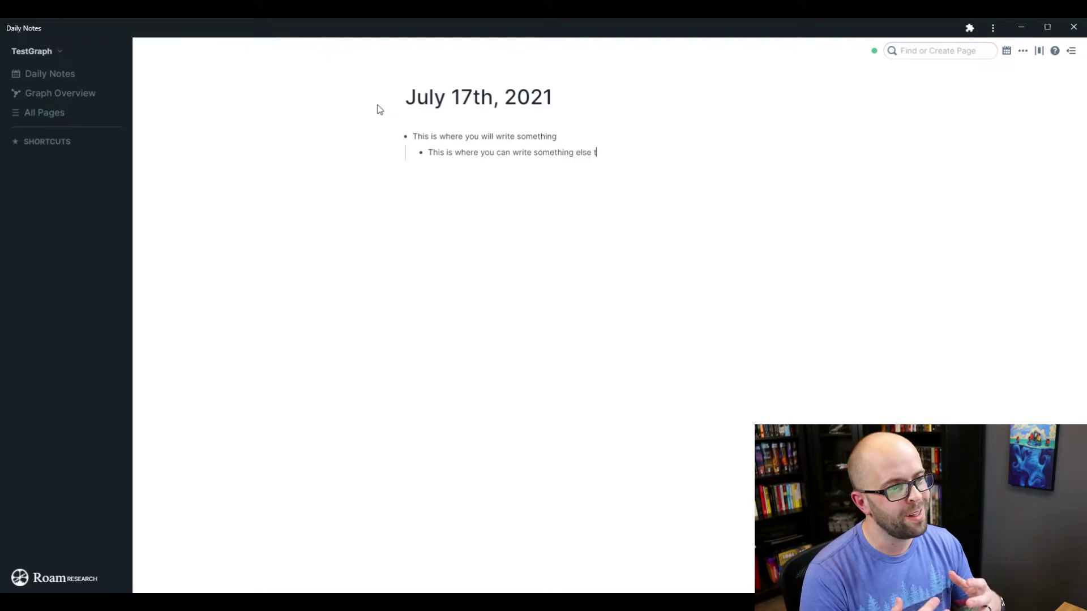
type("hat has to do wi")
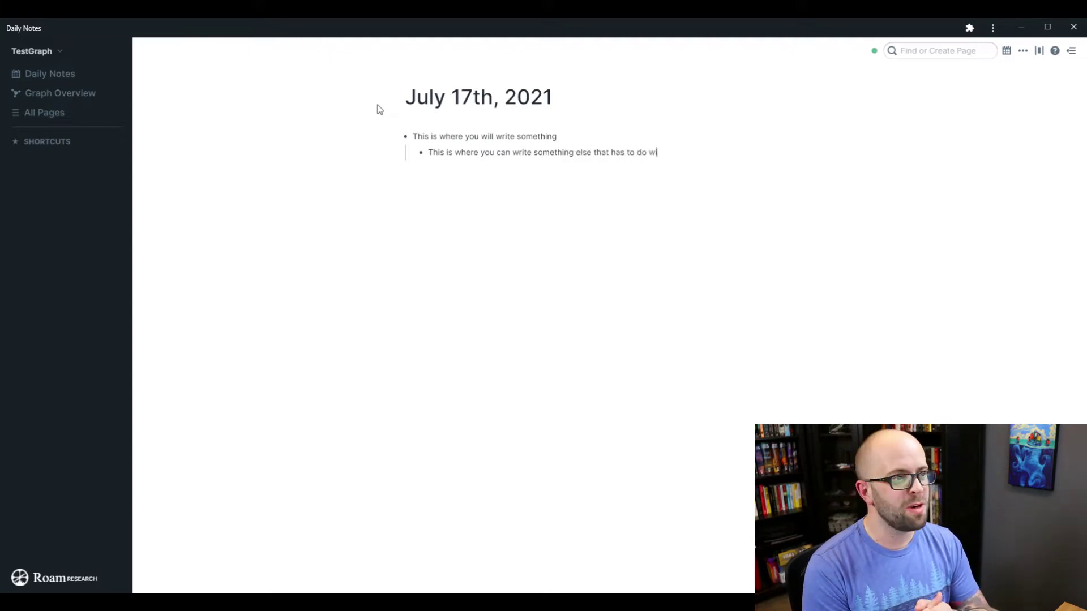
type("th the first")
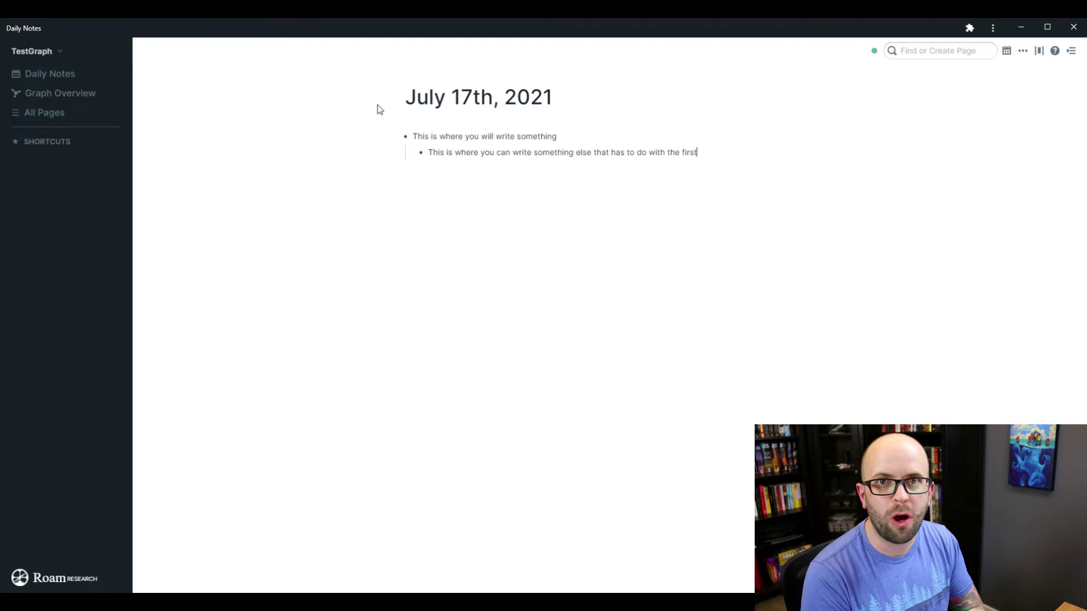
type(" thing you wrote")
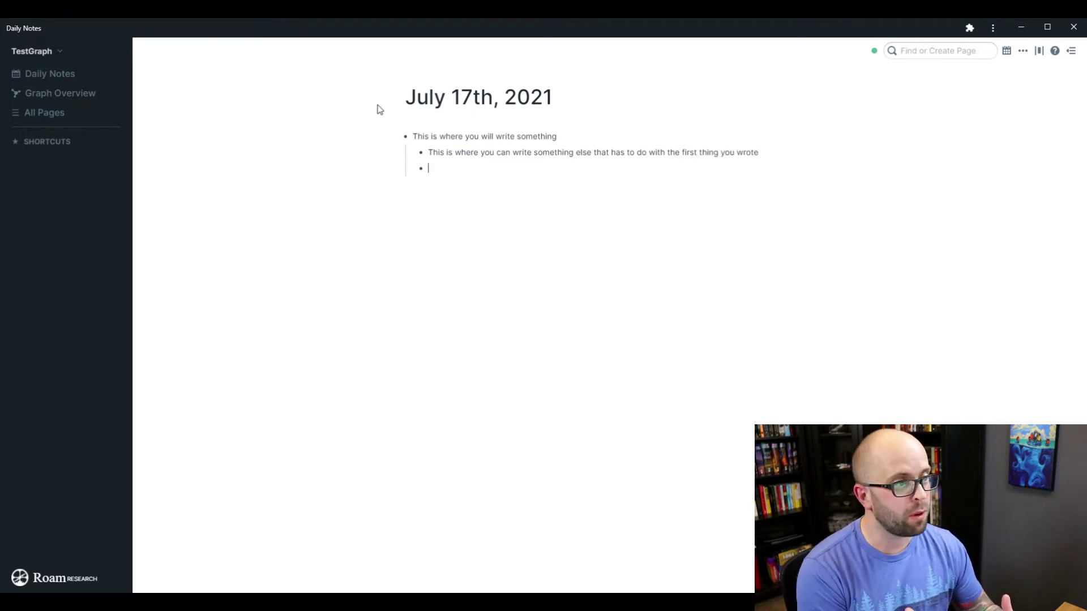
key("shift+Tab")
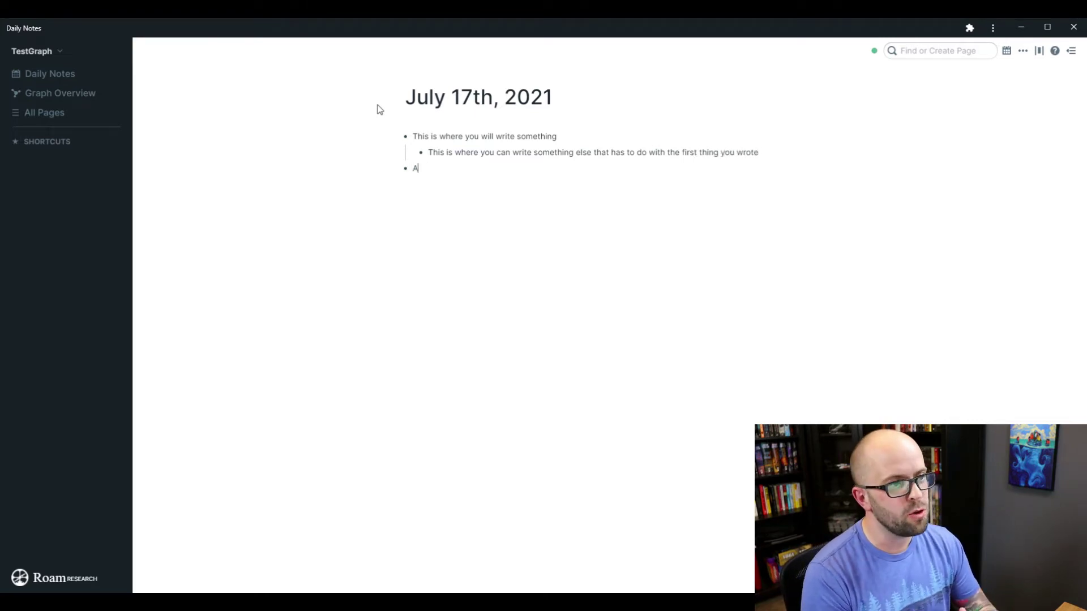
type("A whole new i")
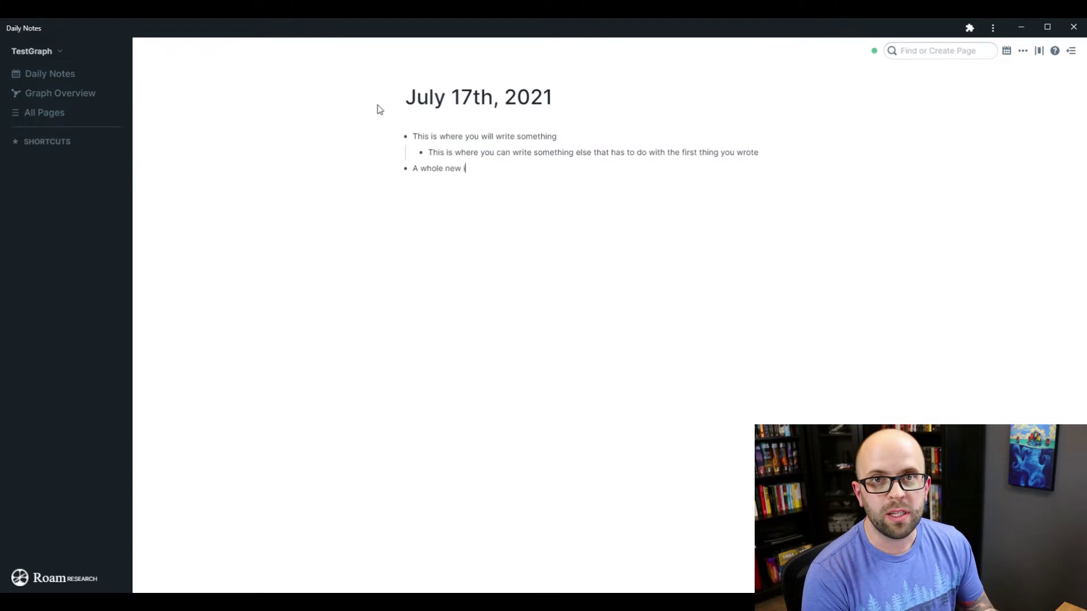
type("dea can go ")
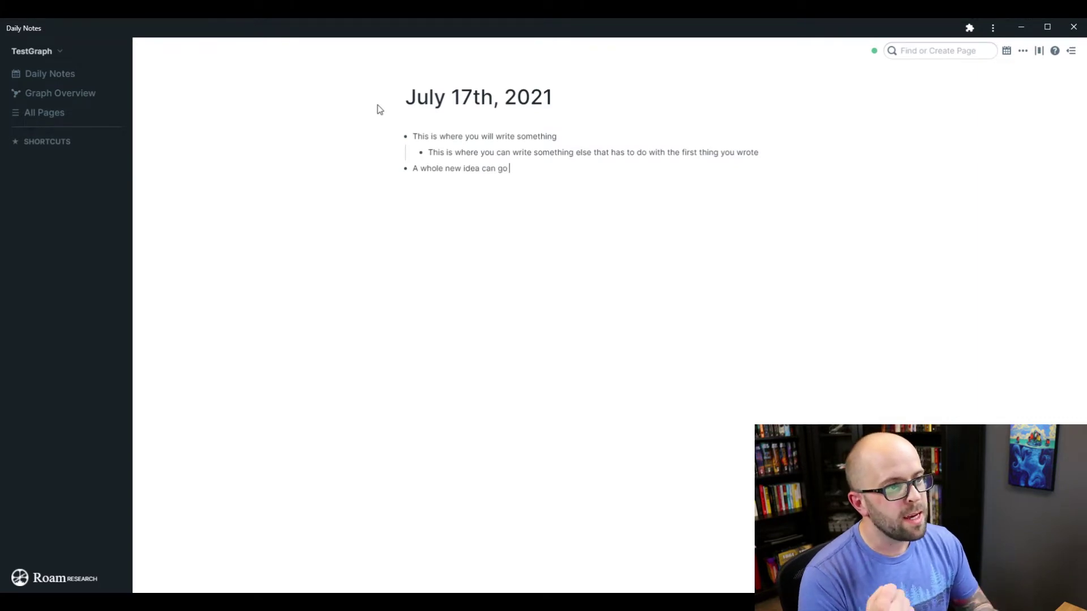
type("here")
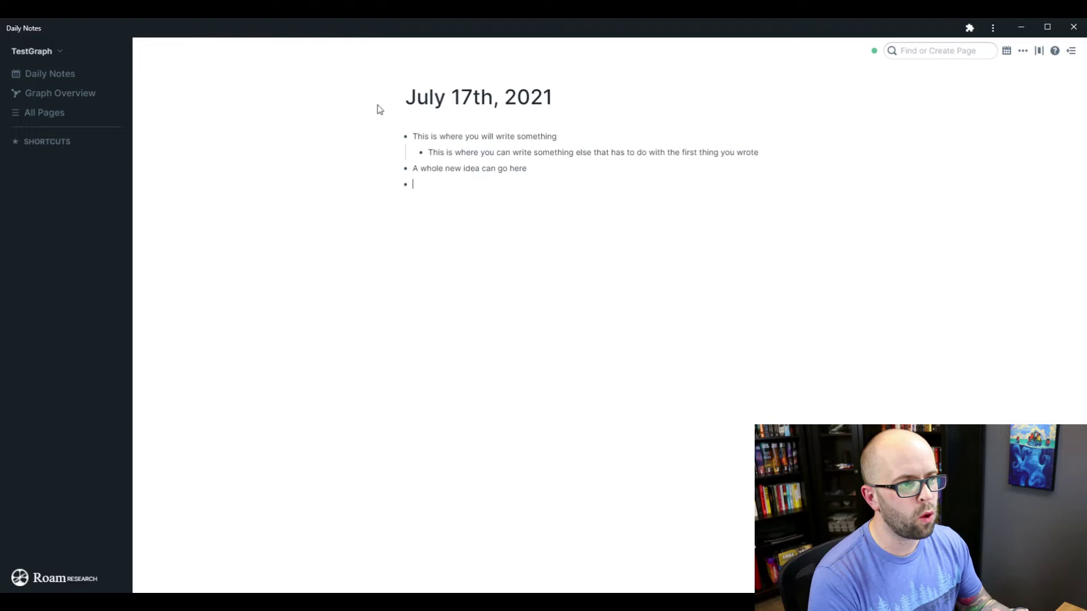
Add a [[My YouTube Channel]] link bullet with a nested note about clicking it, then open that page.
type("I am working on [[My You")
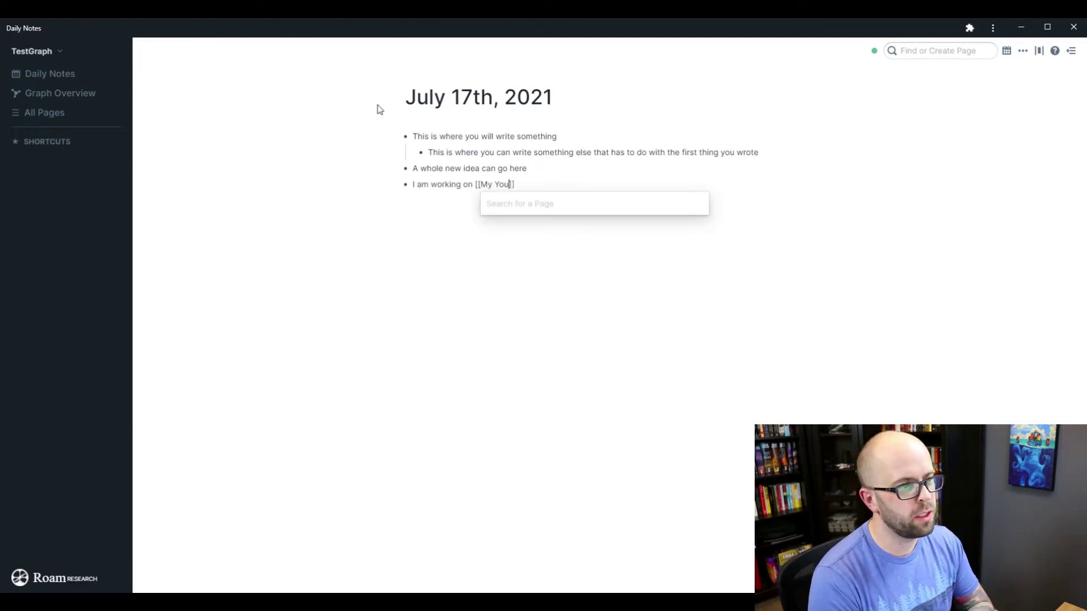
type("Tube Channel]] so I m")
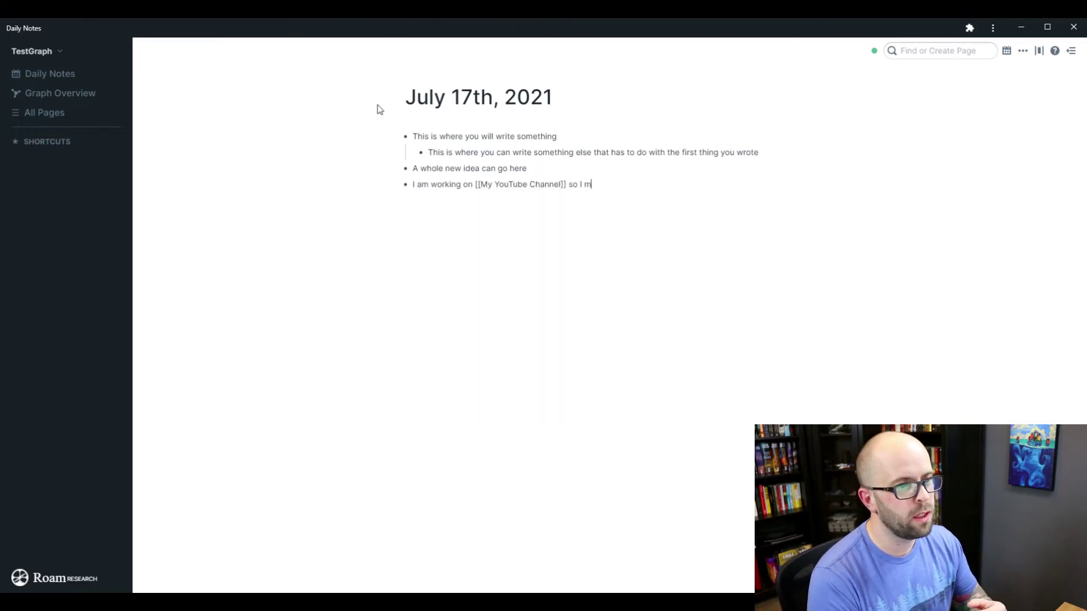
type("ight as well make a link to it")
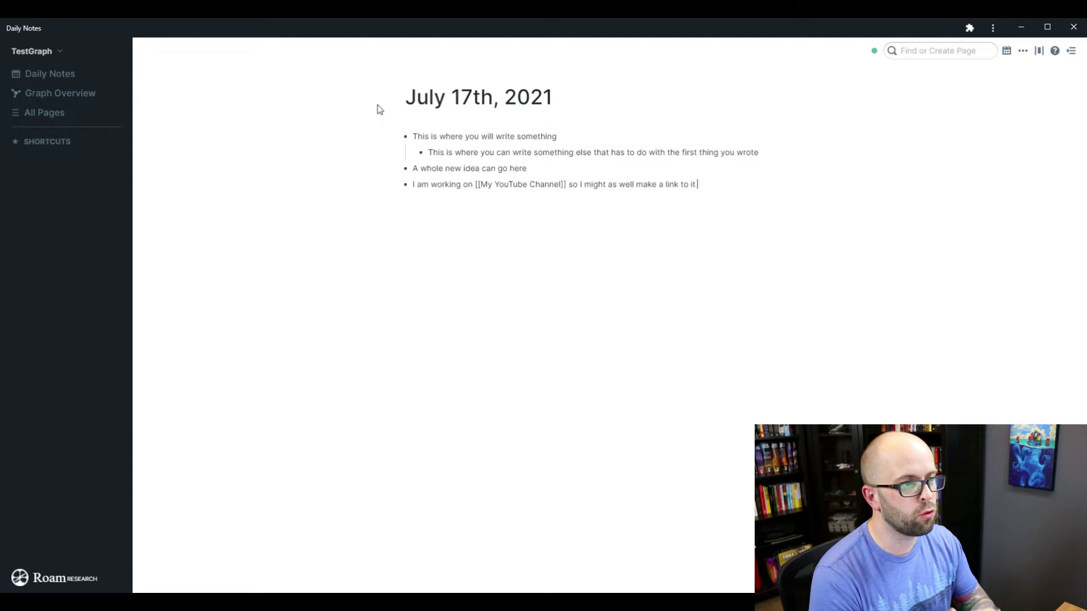
type(".")
key("Return")
key("Tab")
type("You can then c")
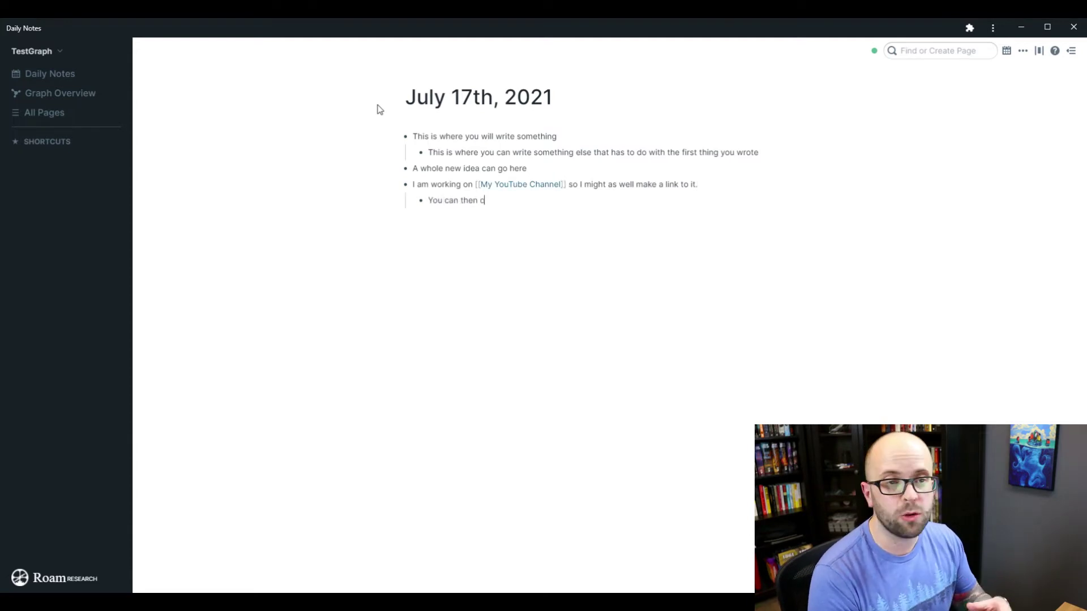
type("lick on the link to take you to that plac")
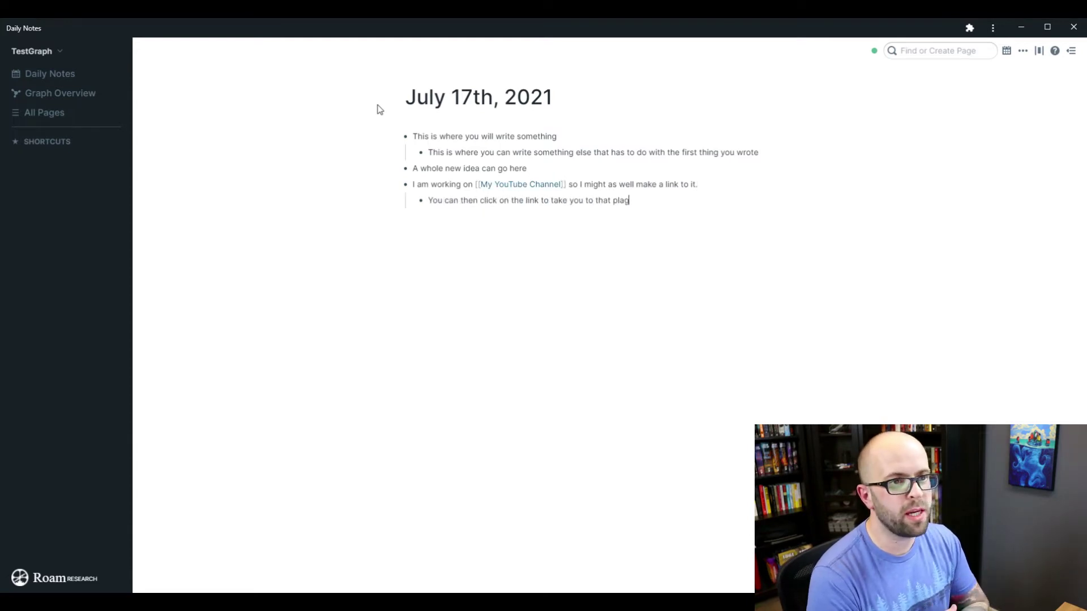
type("e")
key("BackSpace")
key("BackSpace")
key("BackSpace")
key("BackSpace")
type("age")
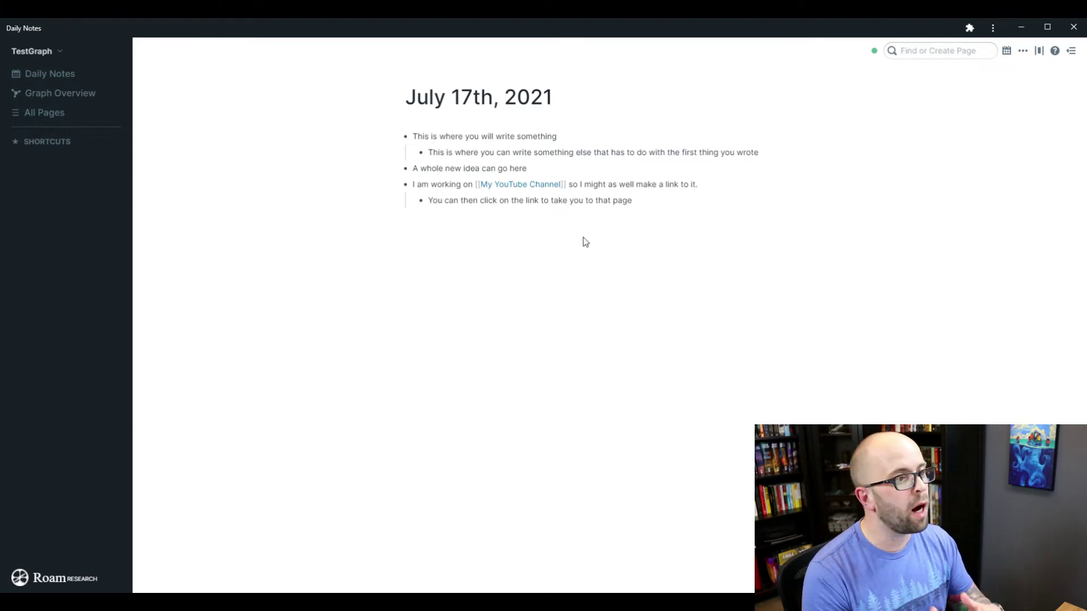
left_click(497, 186)
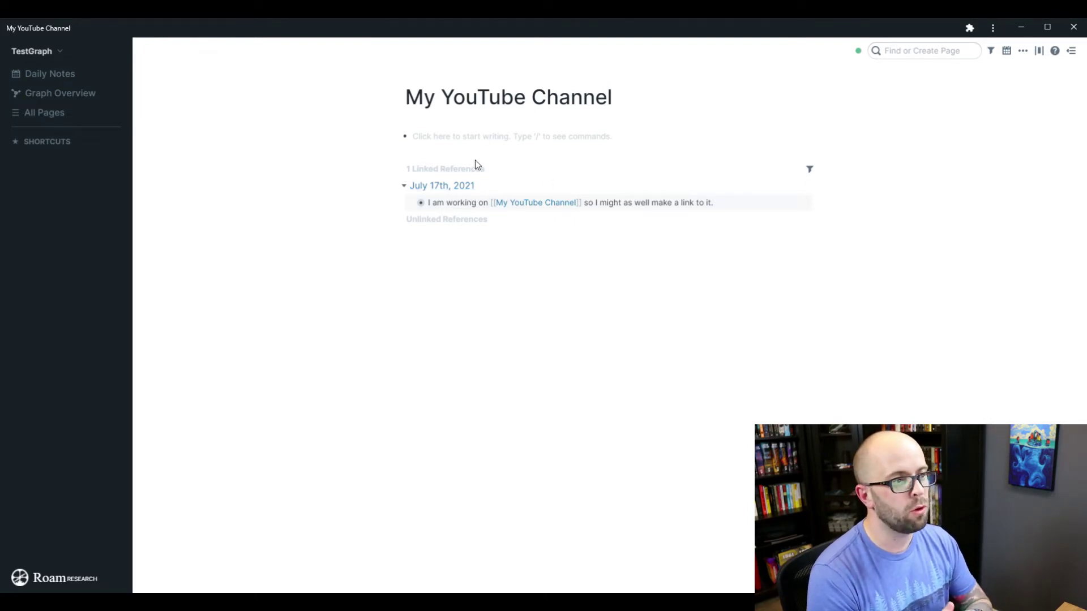
Back on July 17th, link the author's name as a page and open My YouTube Channel in the sidebar.
left_click(447, 186)
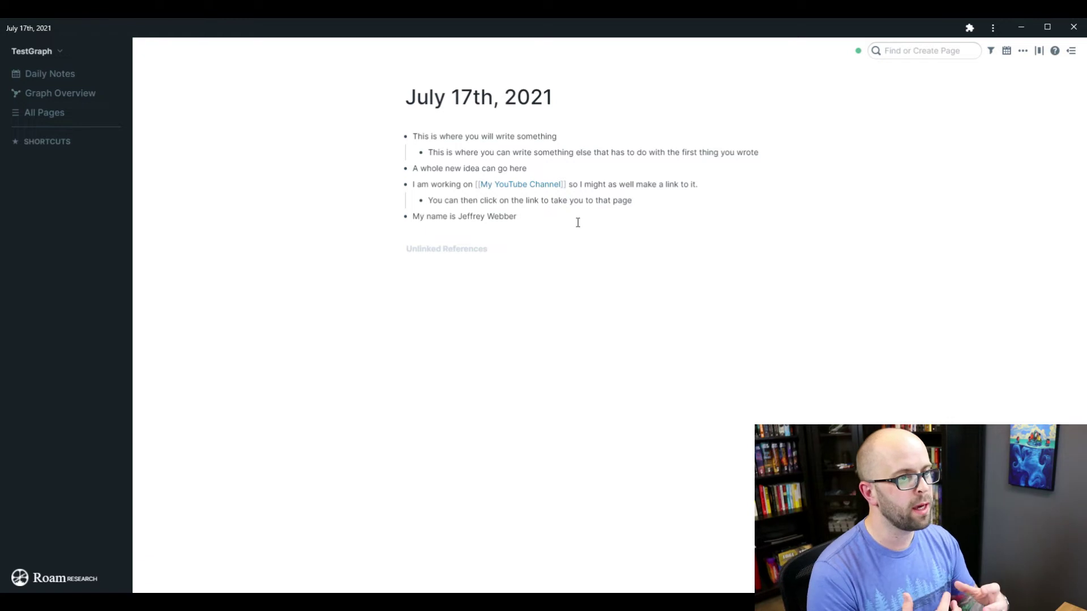
left_click_drag(458, 218, 532, 227)
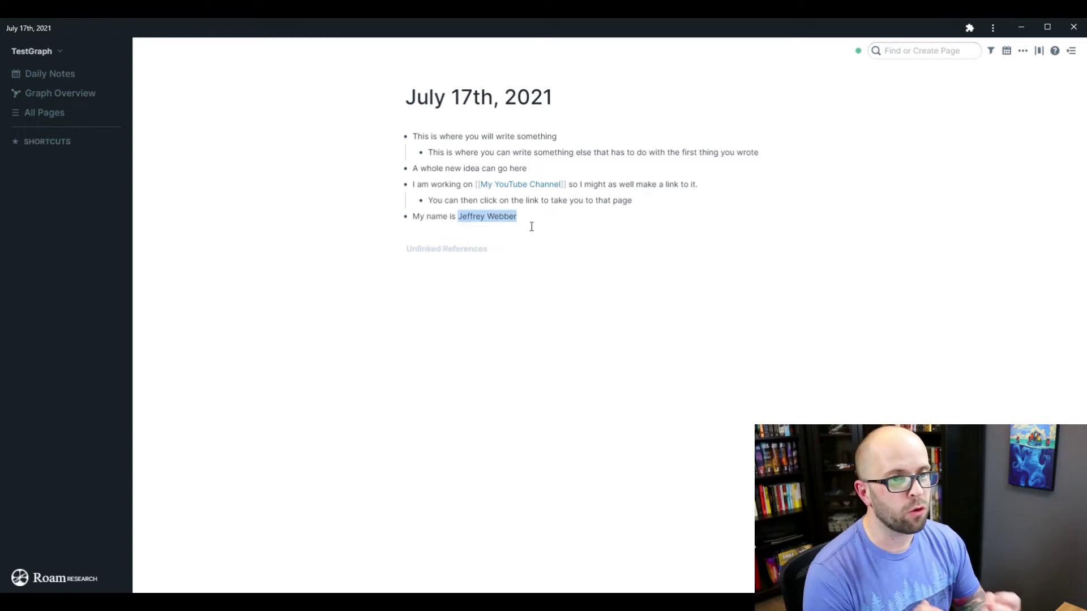
type("[[")
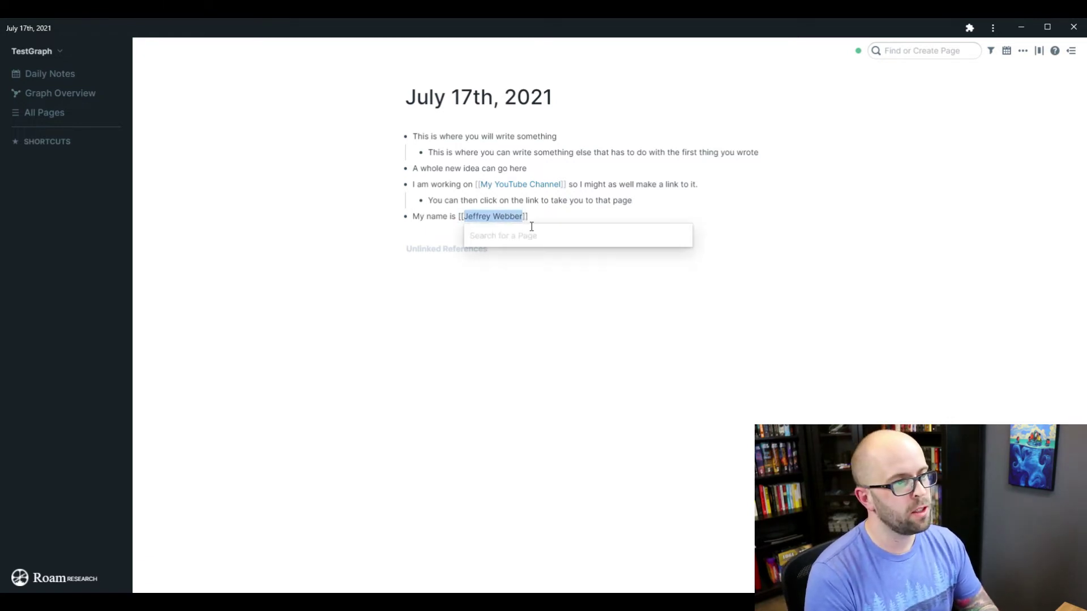
left_click(531, 227)
left_click(611, 201)
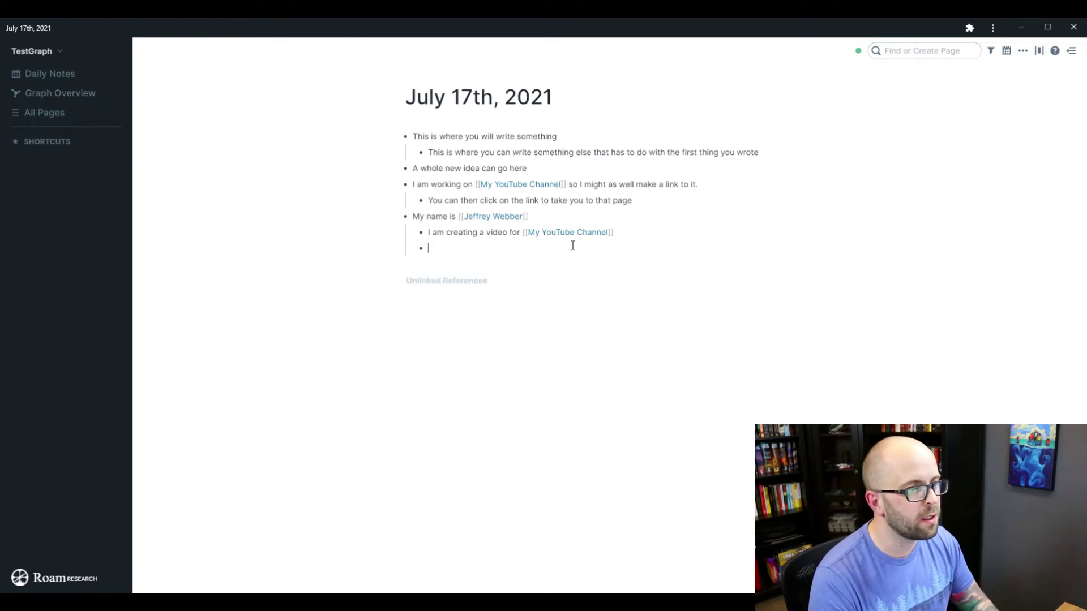
left_click(582, 233, "shift")
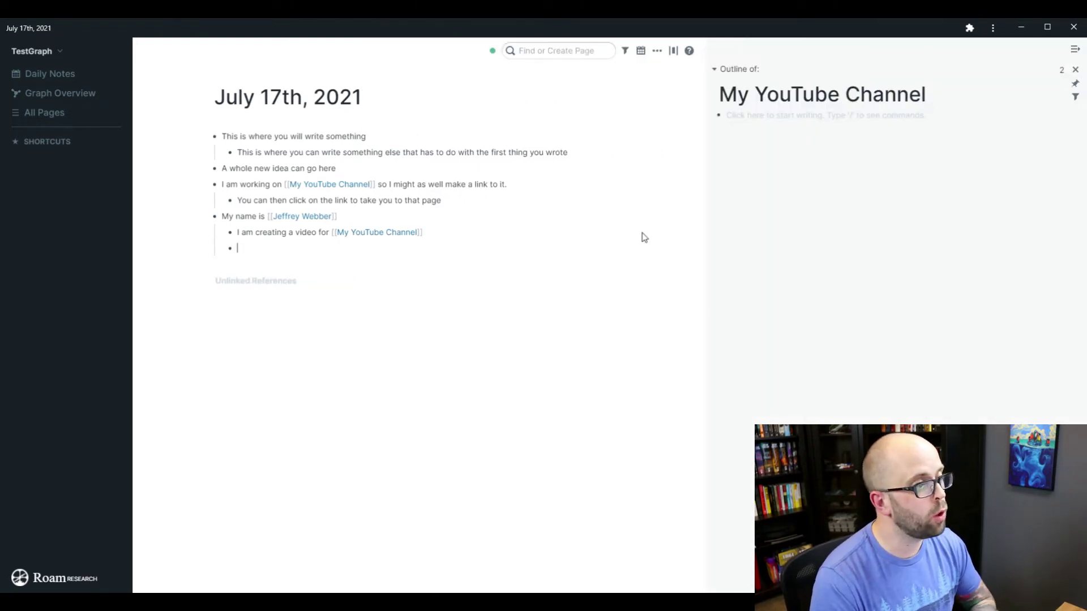
On the sidebar My YouTube Channel page, add a video-idea bullet with a nested [[Roam Research]] link.
left_click(775, 119)
type("This is whe")
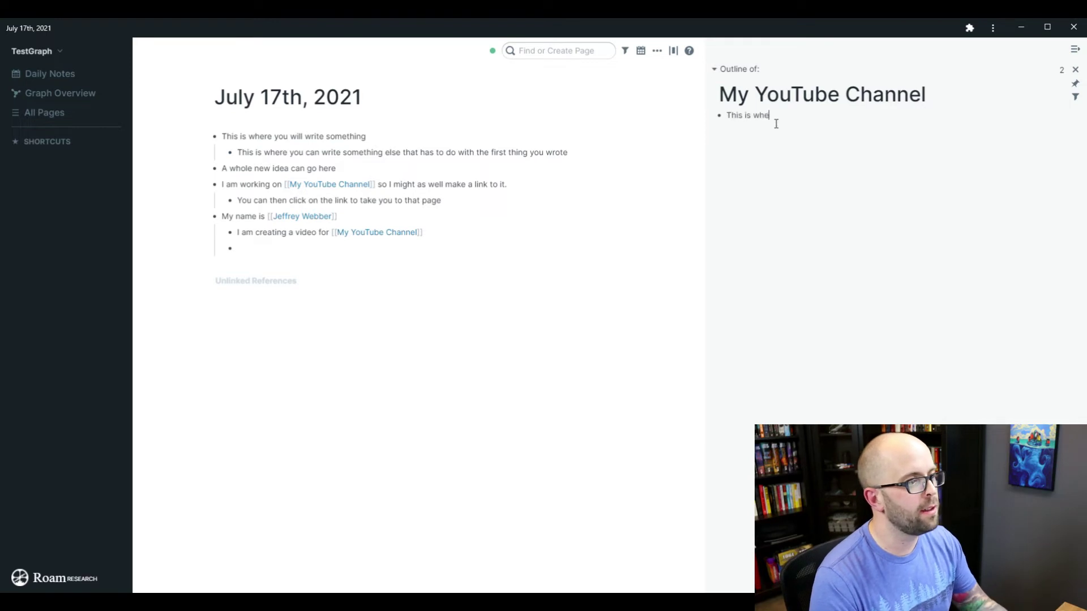
type("re I might record an idea for a new vide")
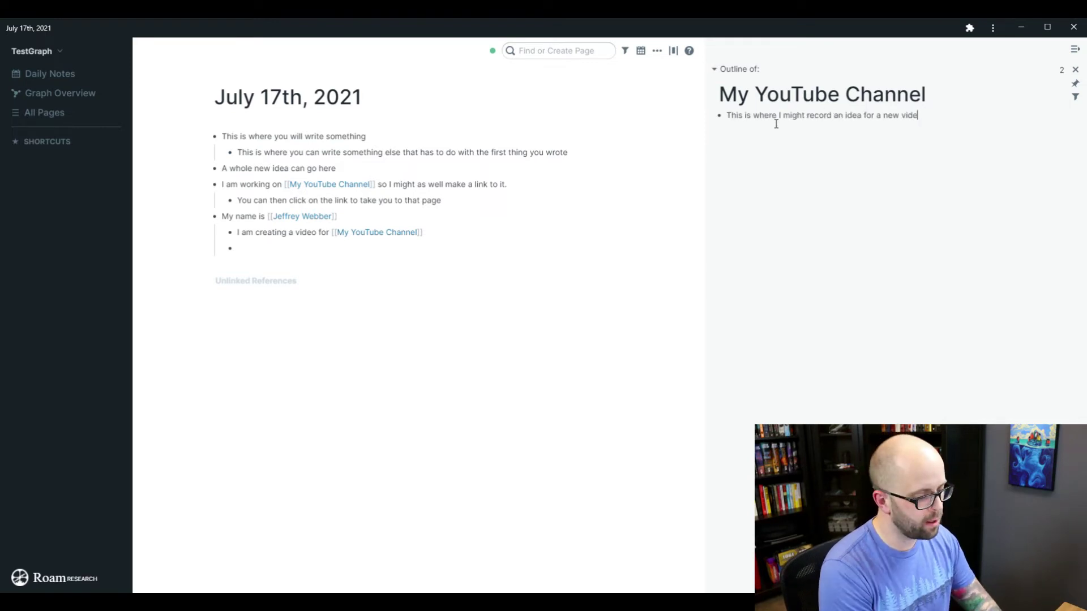
type("o that I might haveWhat about a video about [[Roam Research")
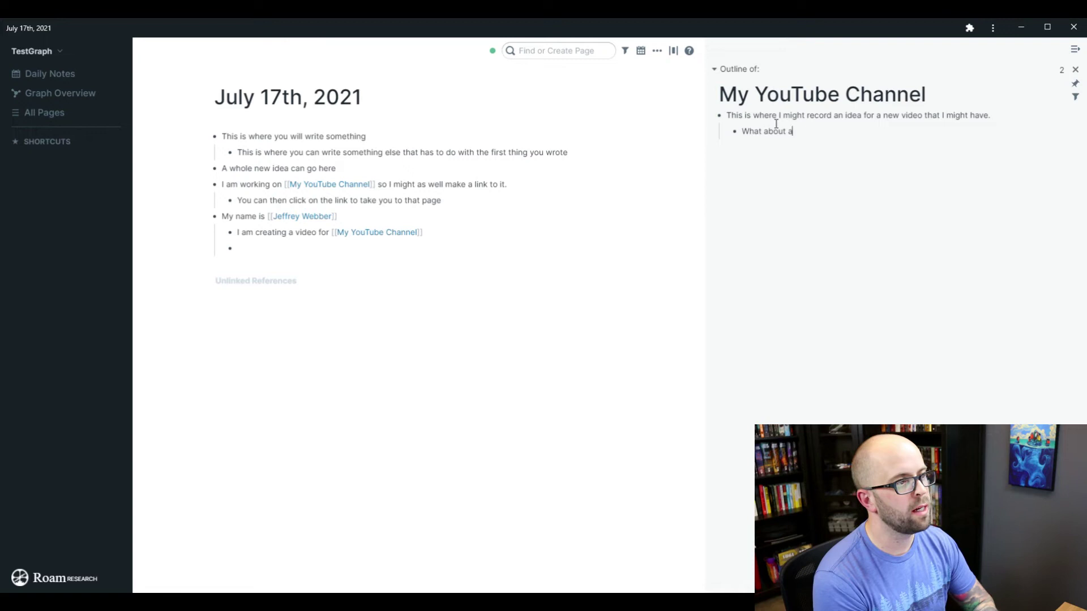
key("Return")
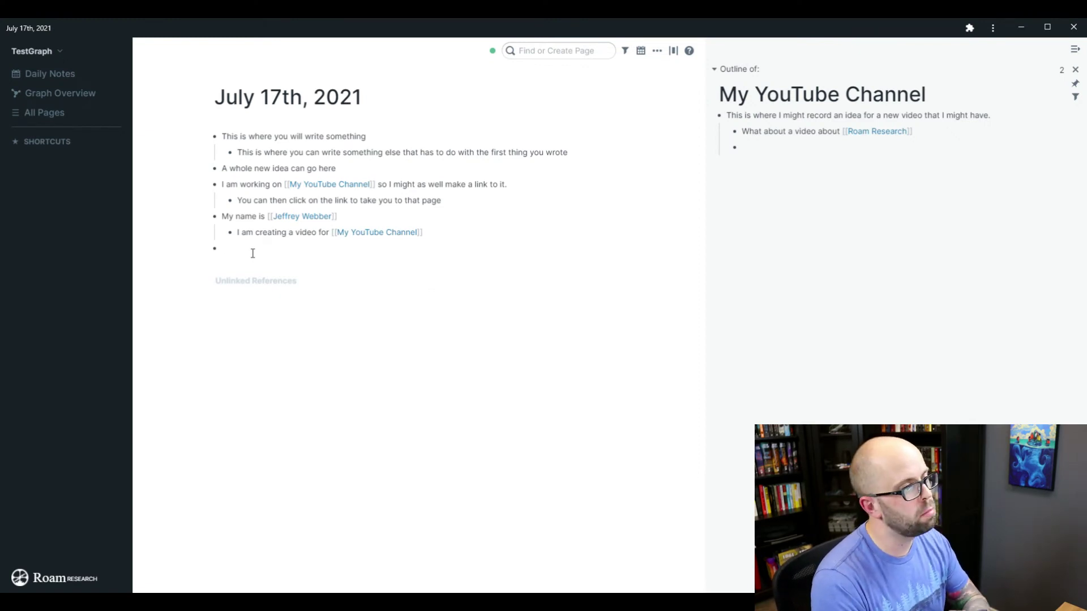
Create a [[Daily Note]] [[roam/templates]] bullet with Morning Pages:, Daily Highlight and Gratitude children.
type("[[Daily Note]] ")
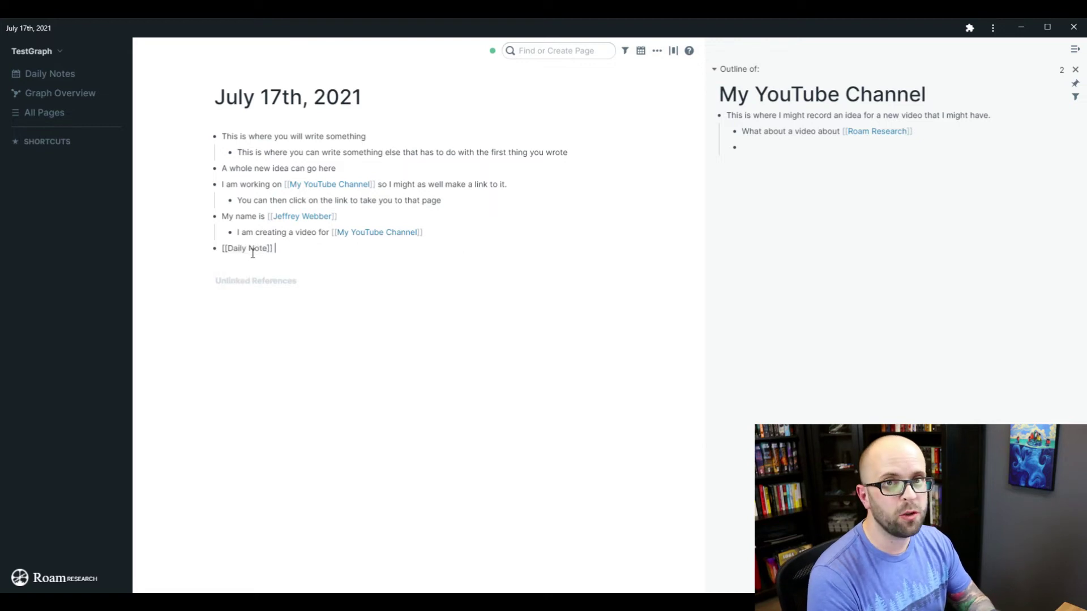
type("[[roam/templates")
key("Return")
key("Return")
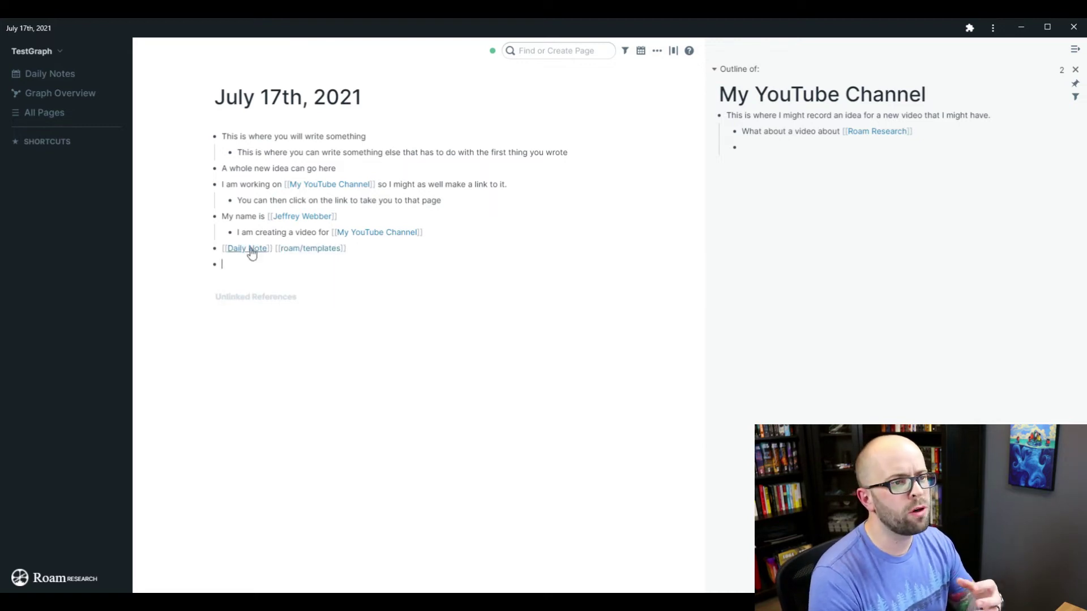
type("Morning Pages:")
key("Return")
type("Daily Highlight")
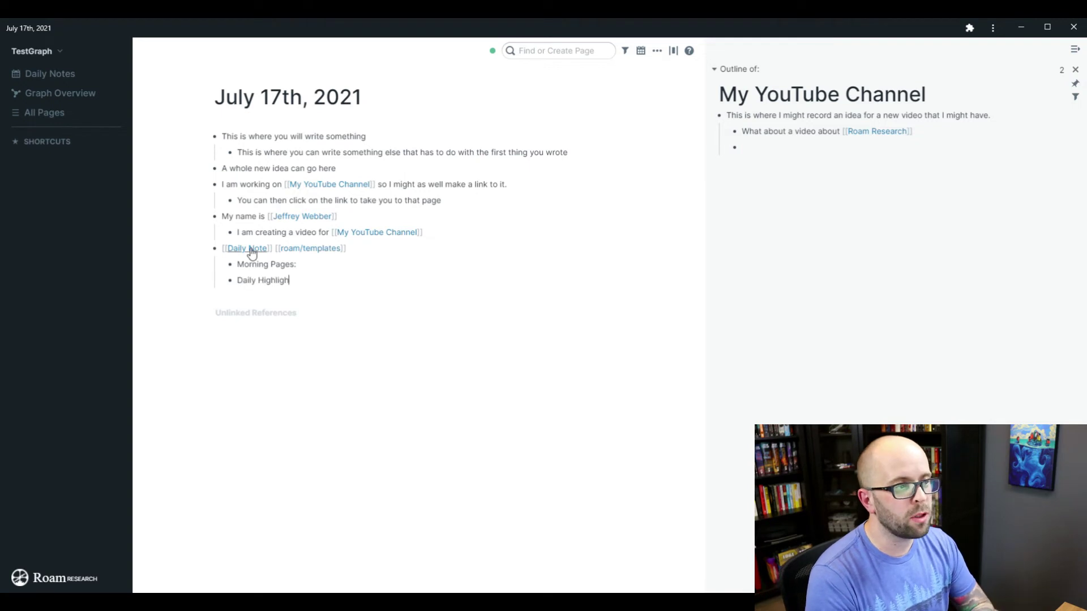
key("Return")
type("Gratit")
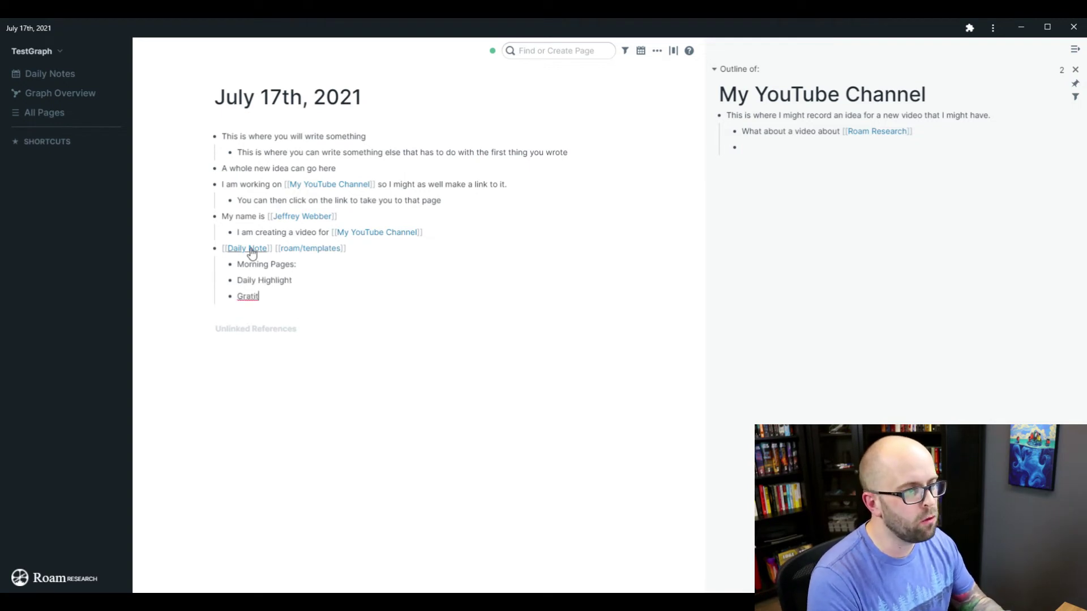
type("ude")
Add a top-level bullet linking to tomorrow, July 18th, 2021, using /Tomorrow.
key("Return")
key("shift+Tab")
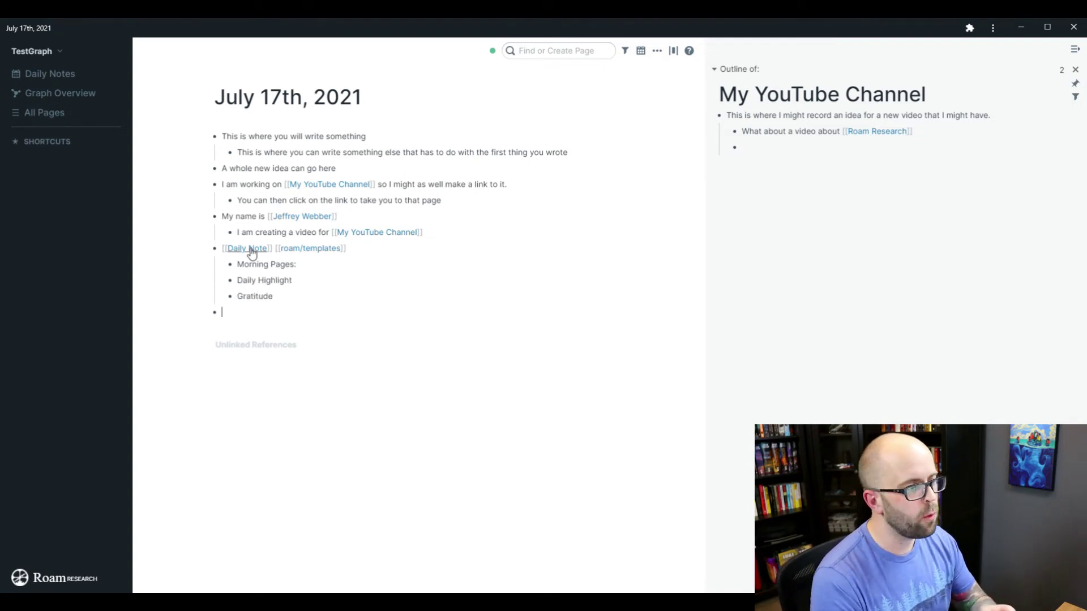
type("/tomor")
key("Return")
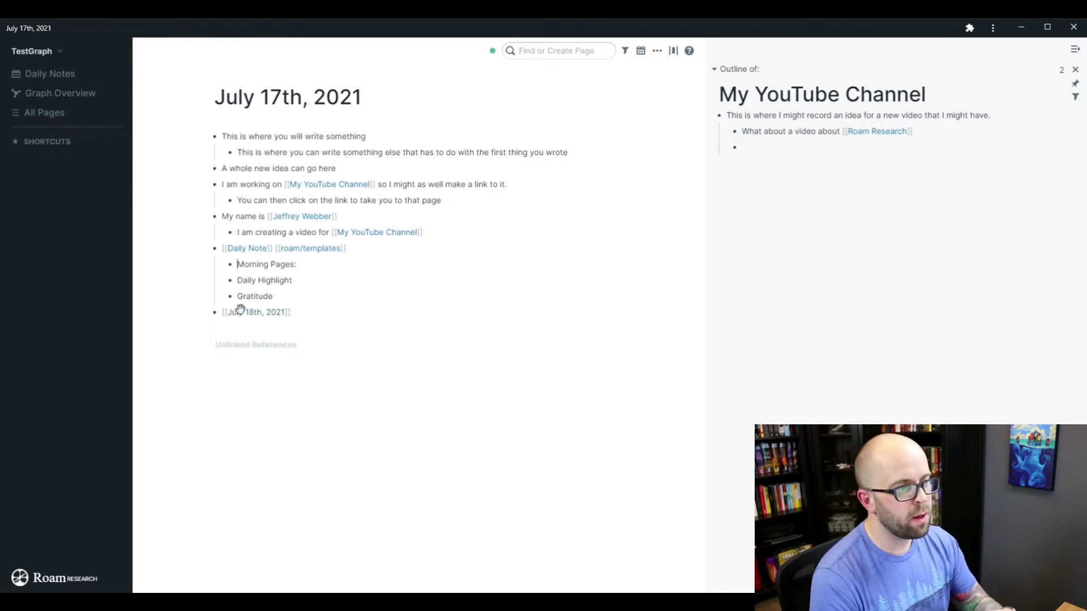
Open July 18th, 2021 and insert the Daily Note template with ::.
left_click(243, 311)
left_click(292, 139)
type("::")
key("Return")
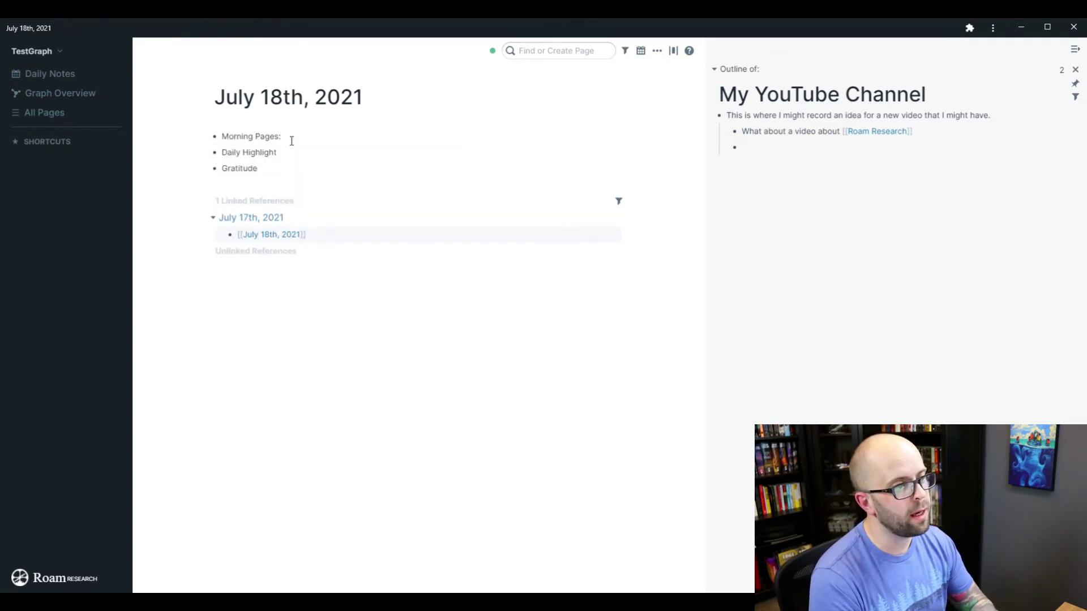
Write nested notes under Morning Pages, Daily Highlight and Gratitude.
key("Return")
key("Tab")
type("This is where I would write my morning pages")
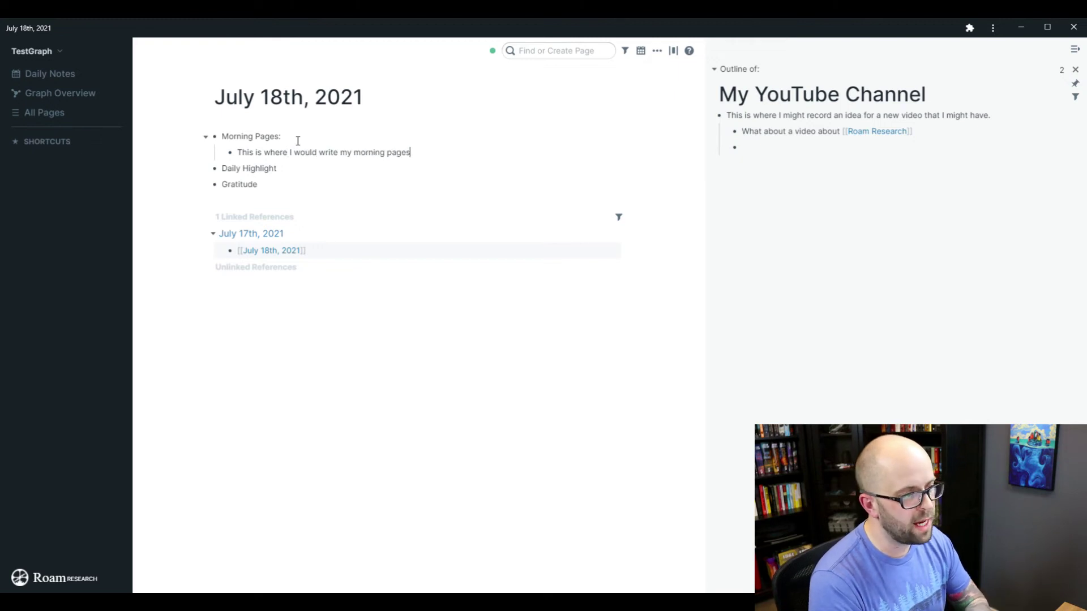
key("Down")
key("Return")
key("Tab")
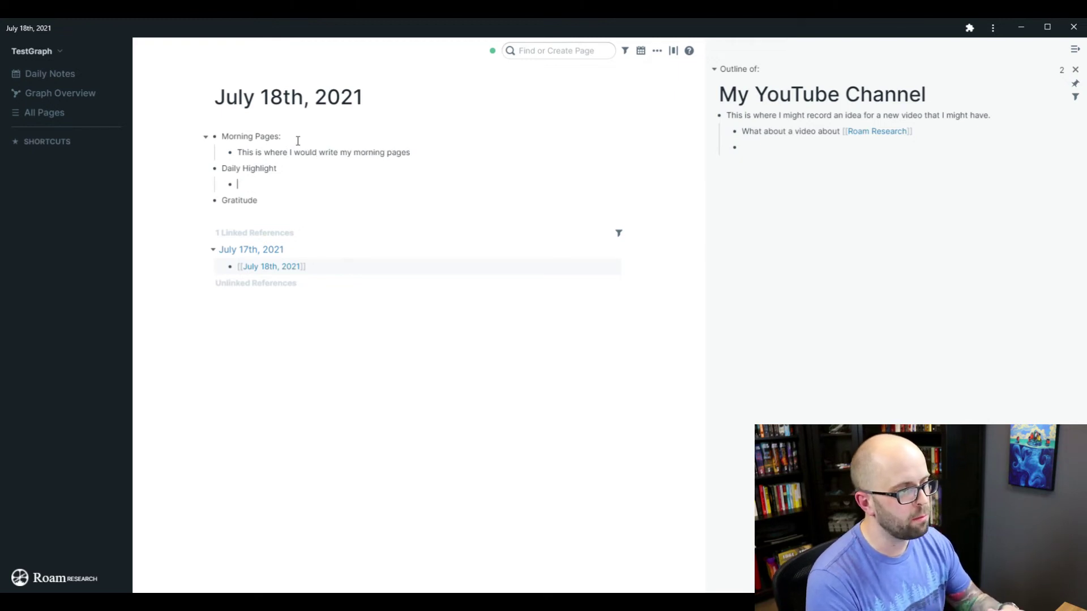
type("This is where I ")
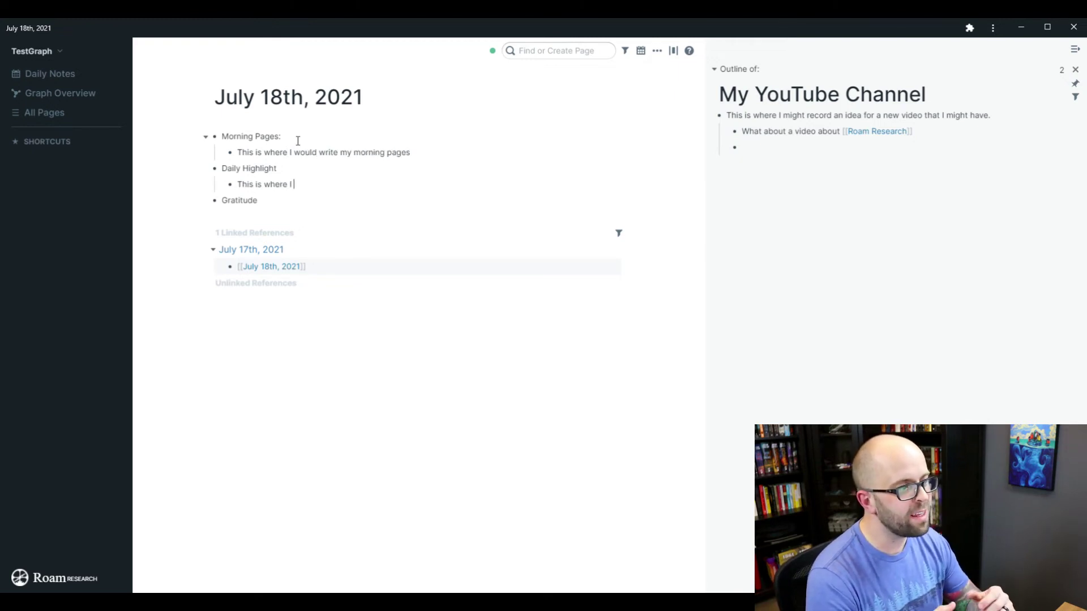
type("commit to recording a You")
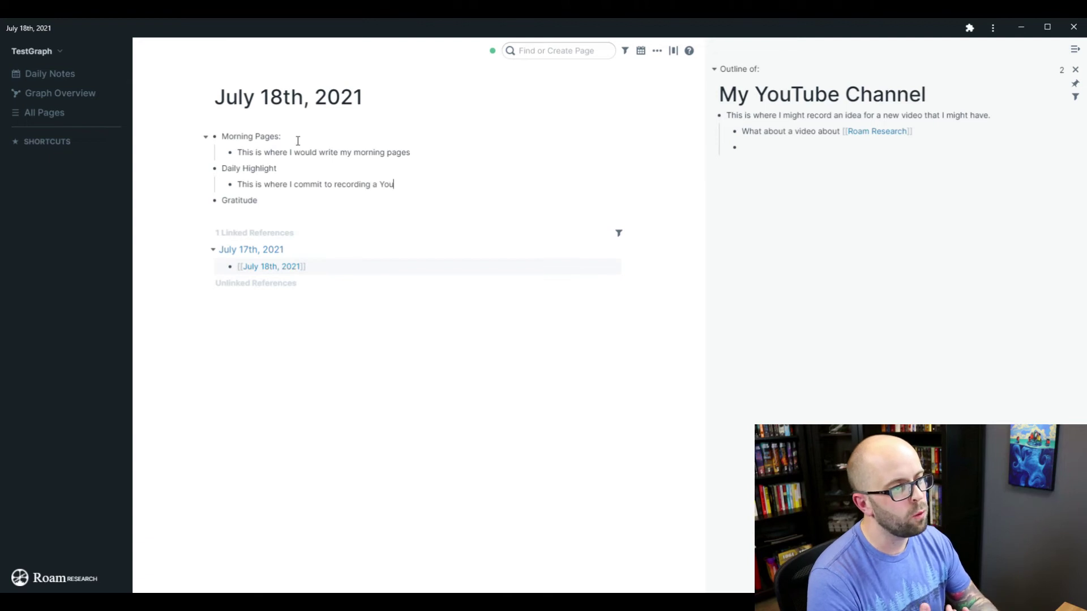
type("Tube video but then co")
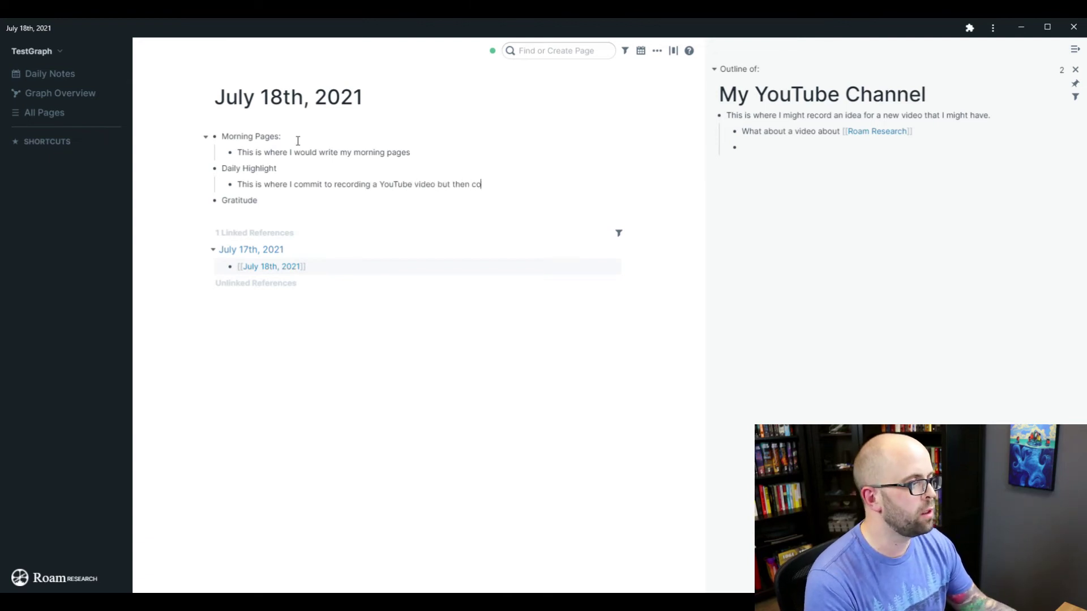
type("ntinually procrestinate from doing so.")
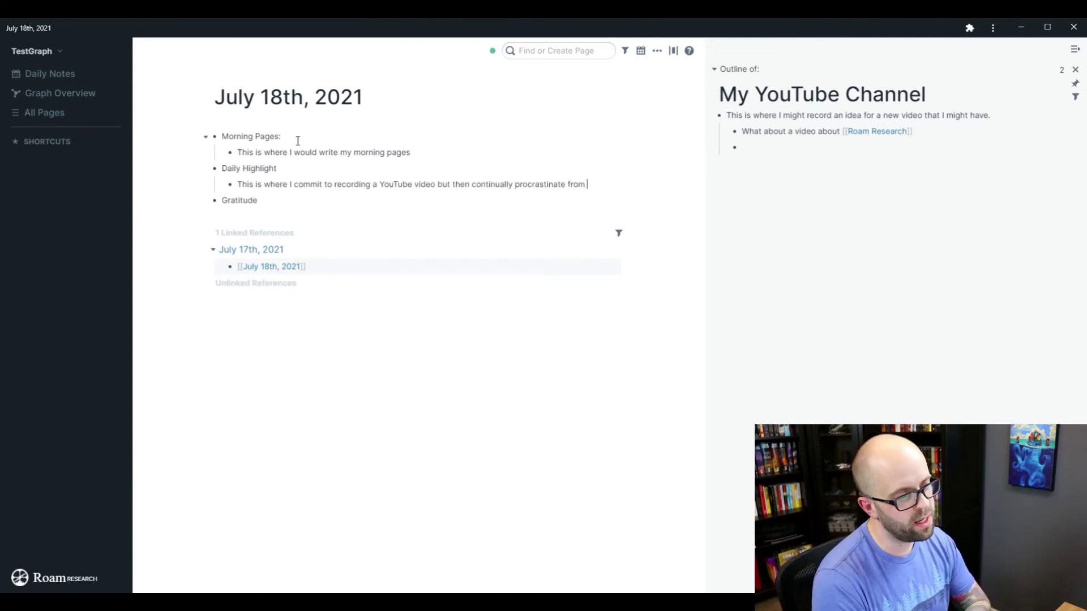
key("Return")
key("Tab")
type("This")
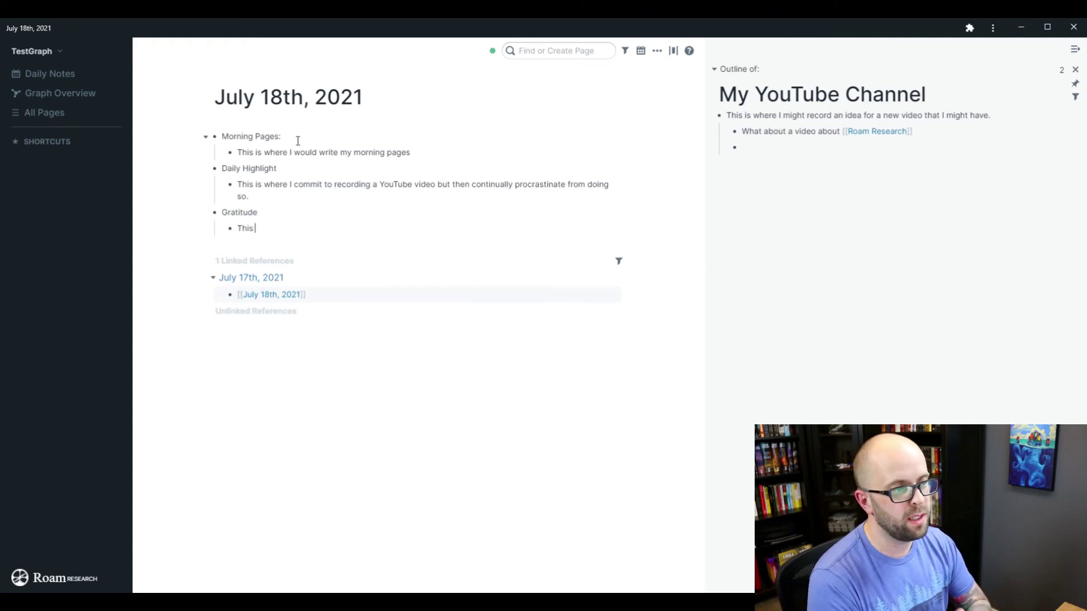
type(" is where I am gratefu")
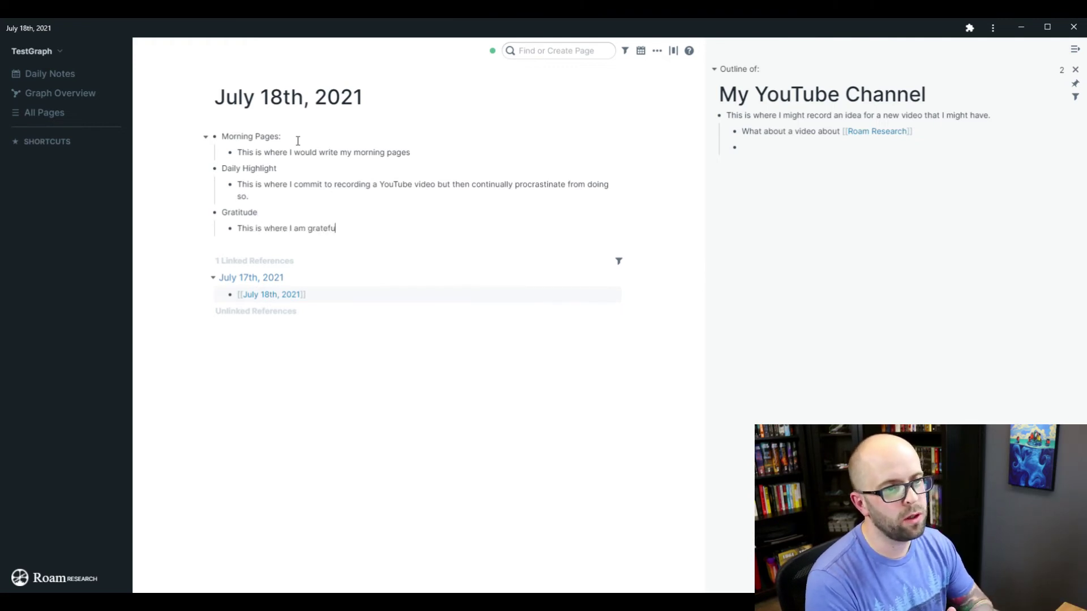
type("l for being able to edit my video")
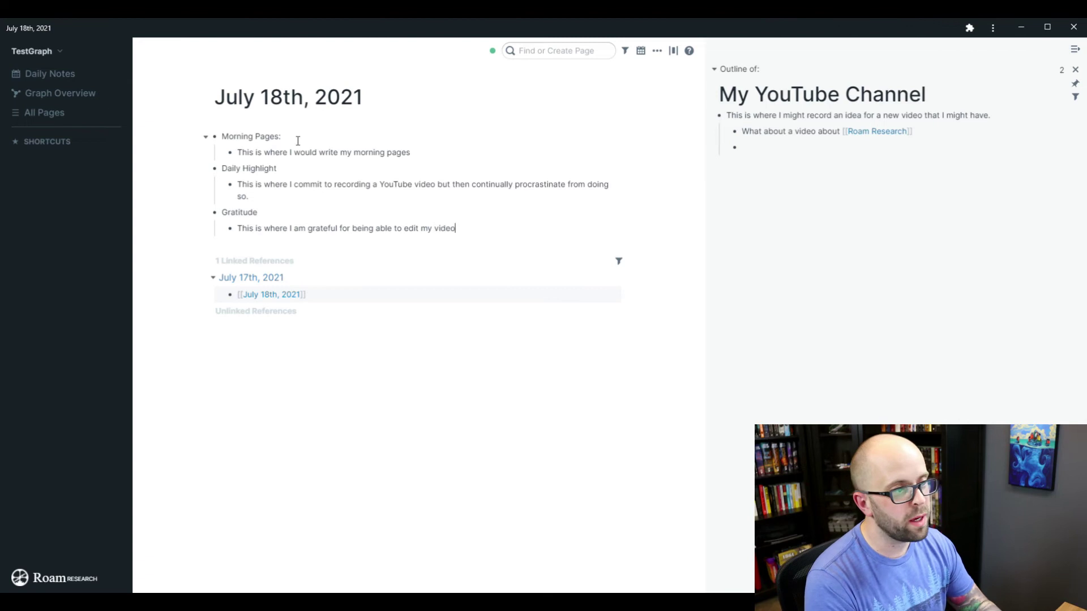
type("s so people don't have to see how many takes")
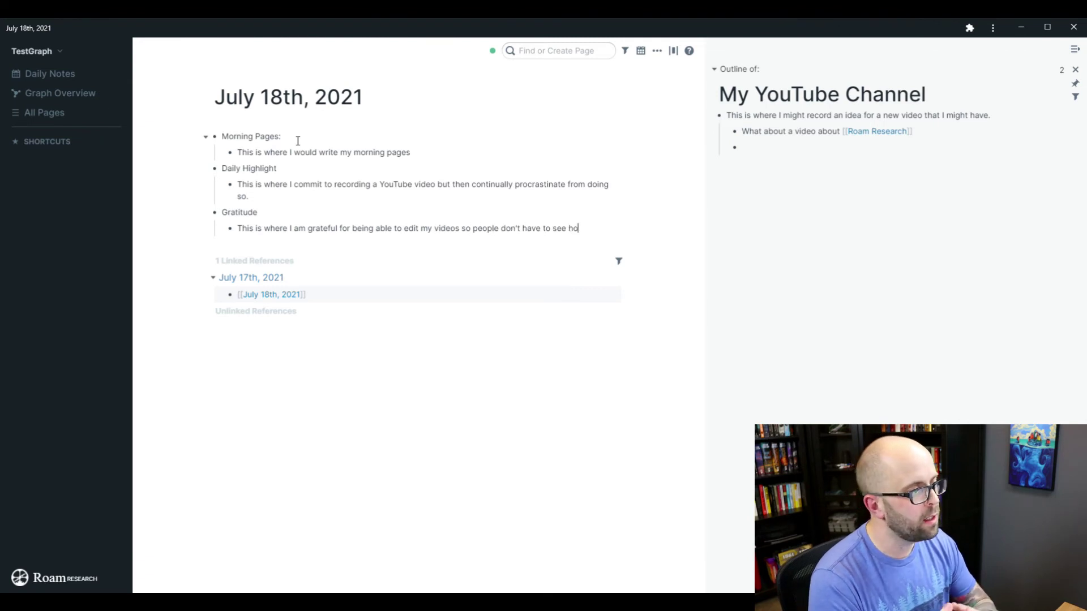
type(" it takes me")
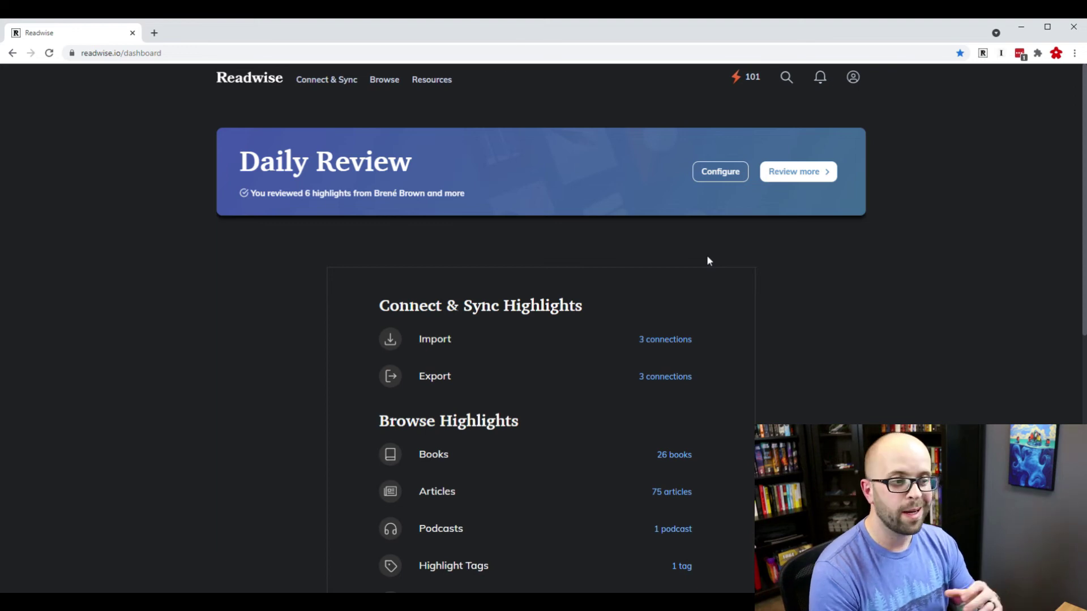
Open Readwise's Roam export settings via the Export row's '3 connections' link.
left_click(681, 383)
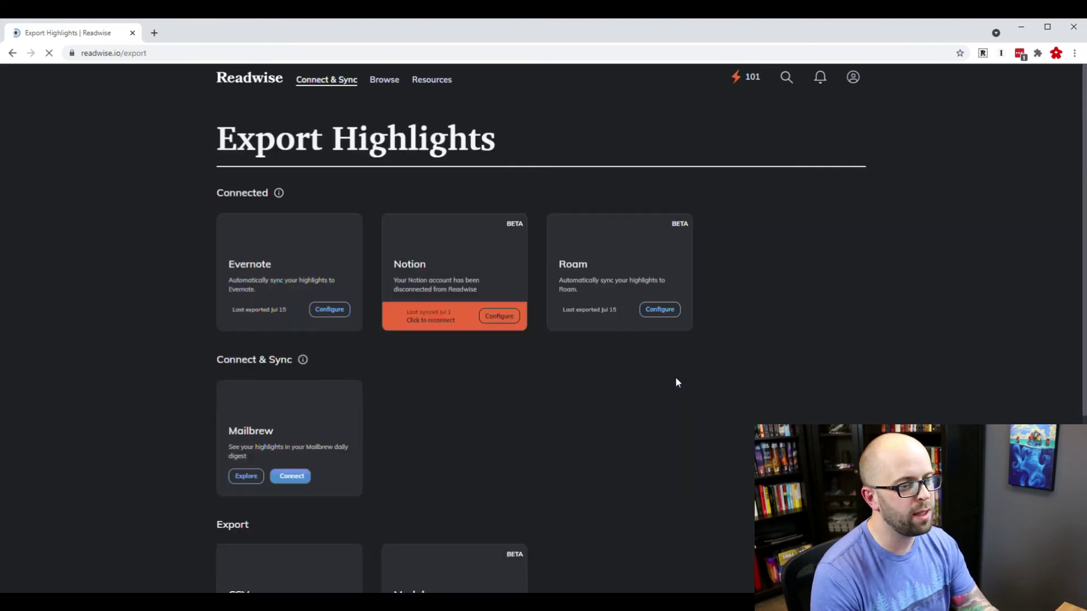
left_click(662, 309)
scroll(642, 321, "down", 4)
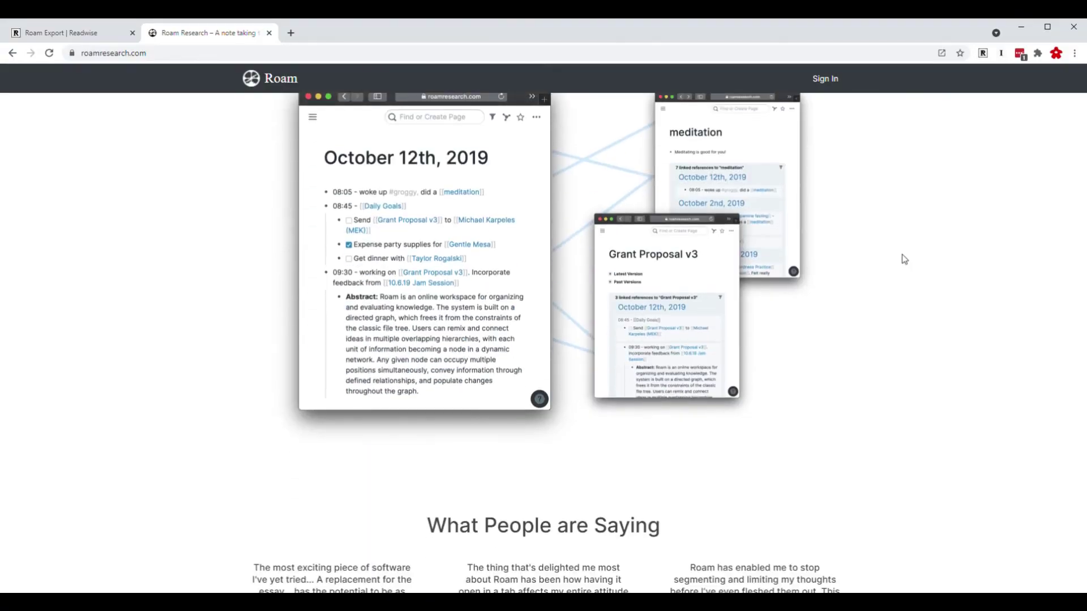
scroll(903, 257, "down", 7)
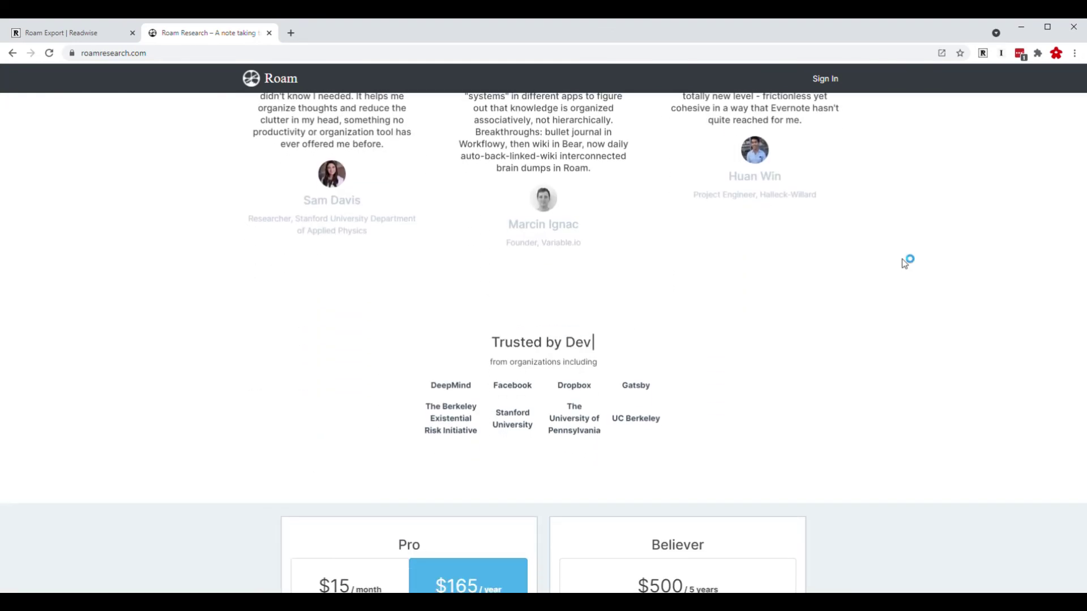